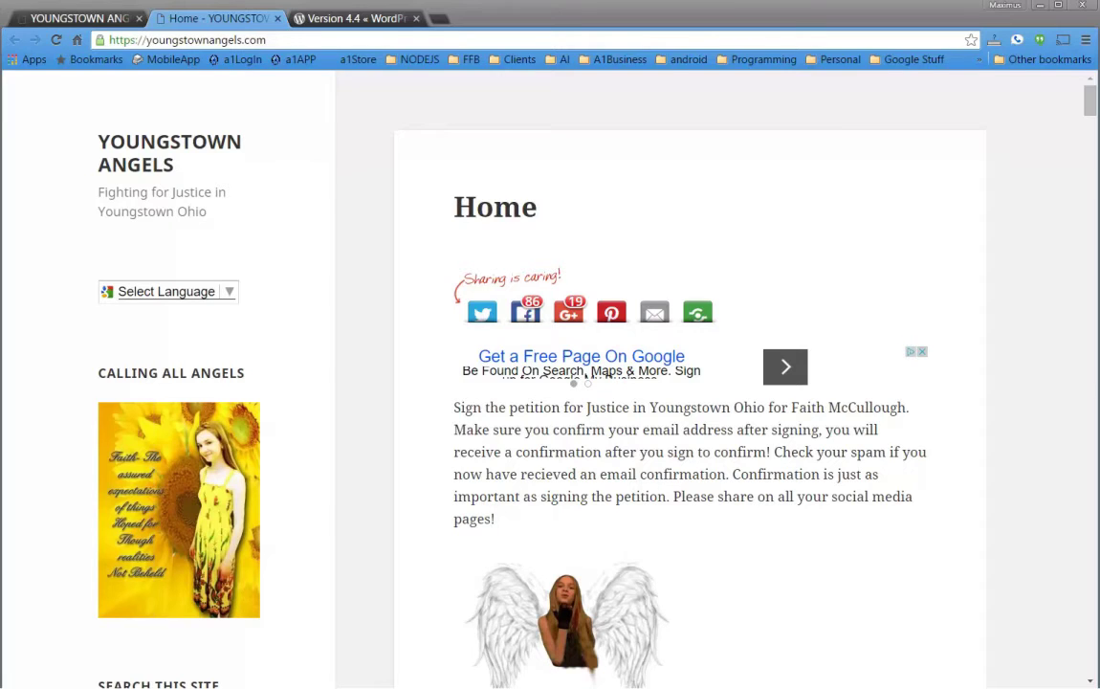
# Step: Review the WordPress 4.4 update notes on taxonomy improvements and category colors/icons
pyautogui.hotkey('alt', 'Tab')
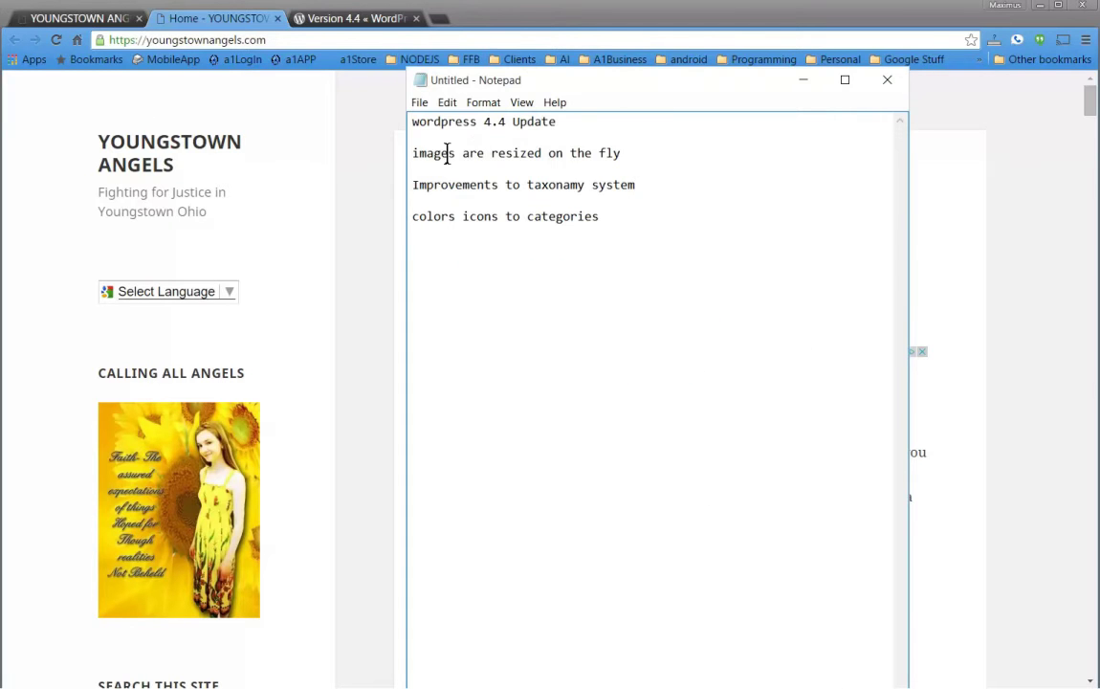
pyautogui.moveTo(442, 156); pyautogui.dragTo(412, 189)
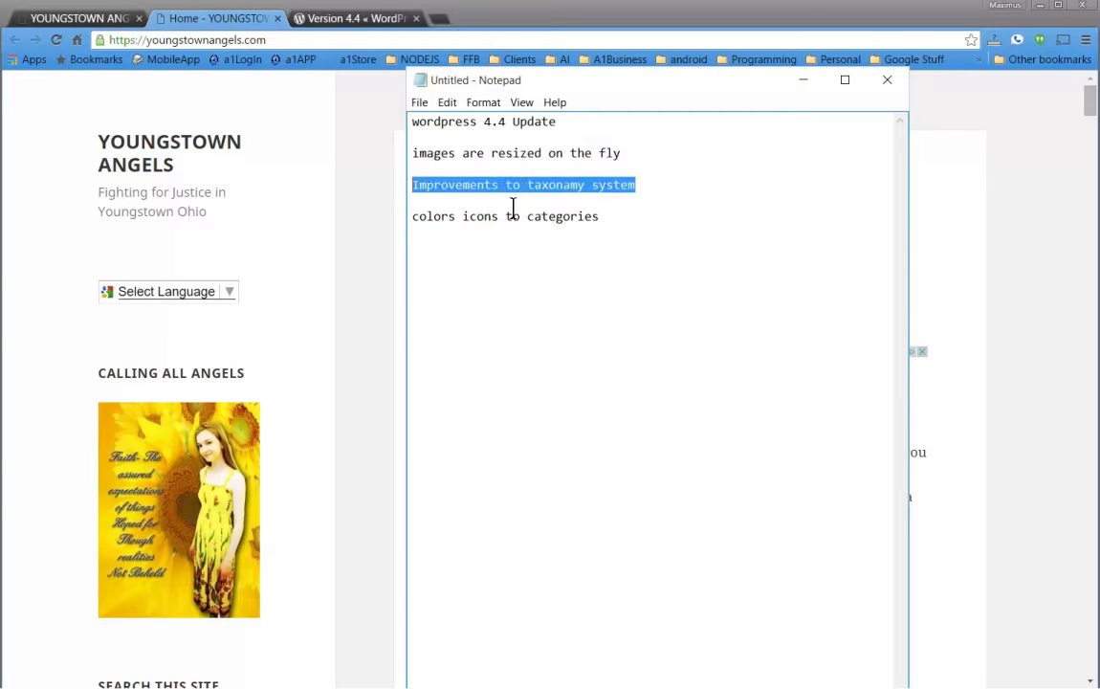
pyautogui.moveTo(631, 224); pyautogui.dragTo(412, 218)
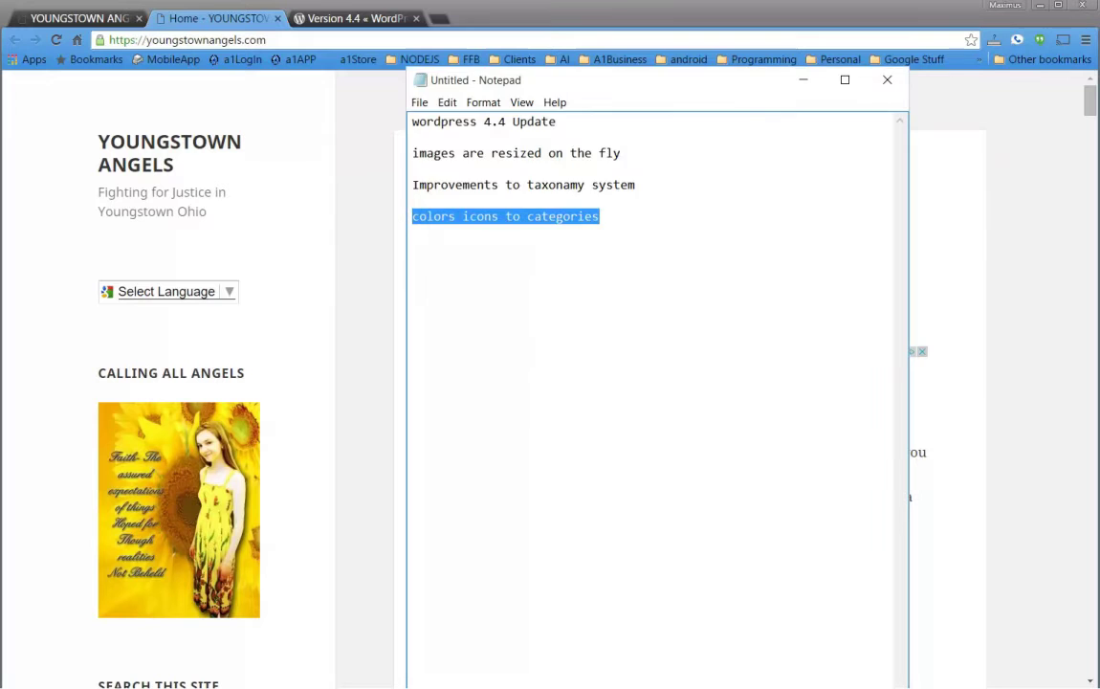
pyautogui.click(802, 79)
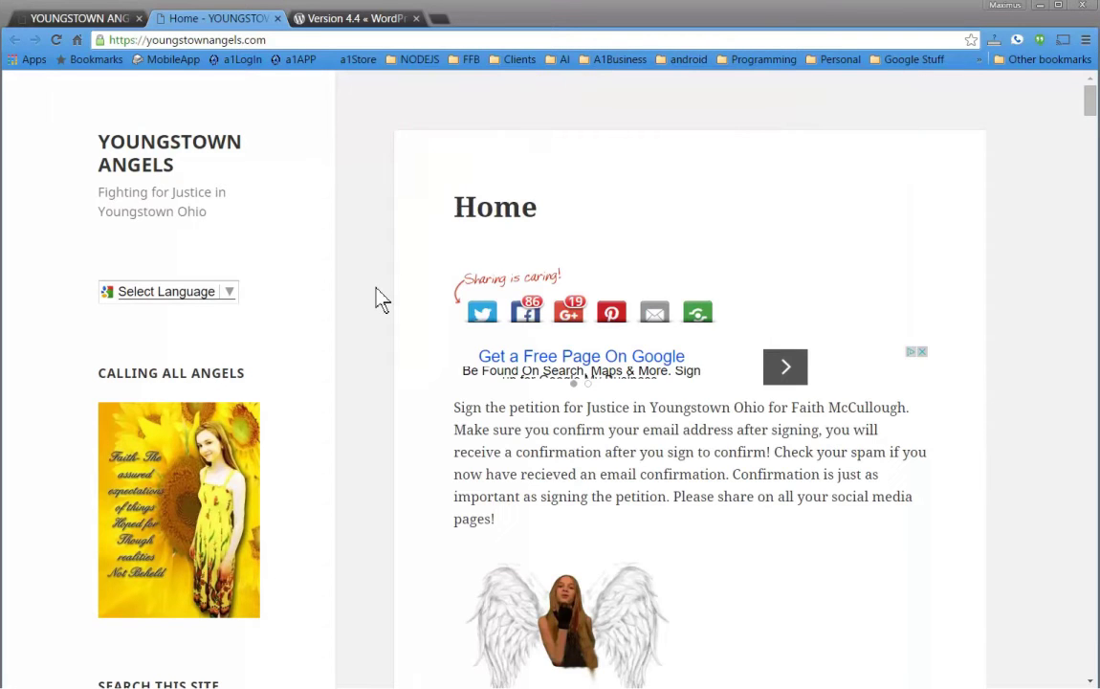
# Step: Log in to the WordPress admin and go to the WordPress 4.4 update page
pyautogui.click(56, 18)
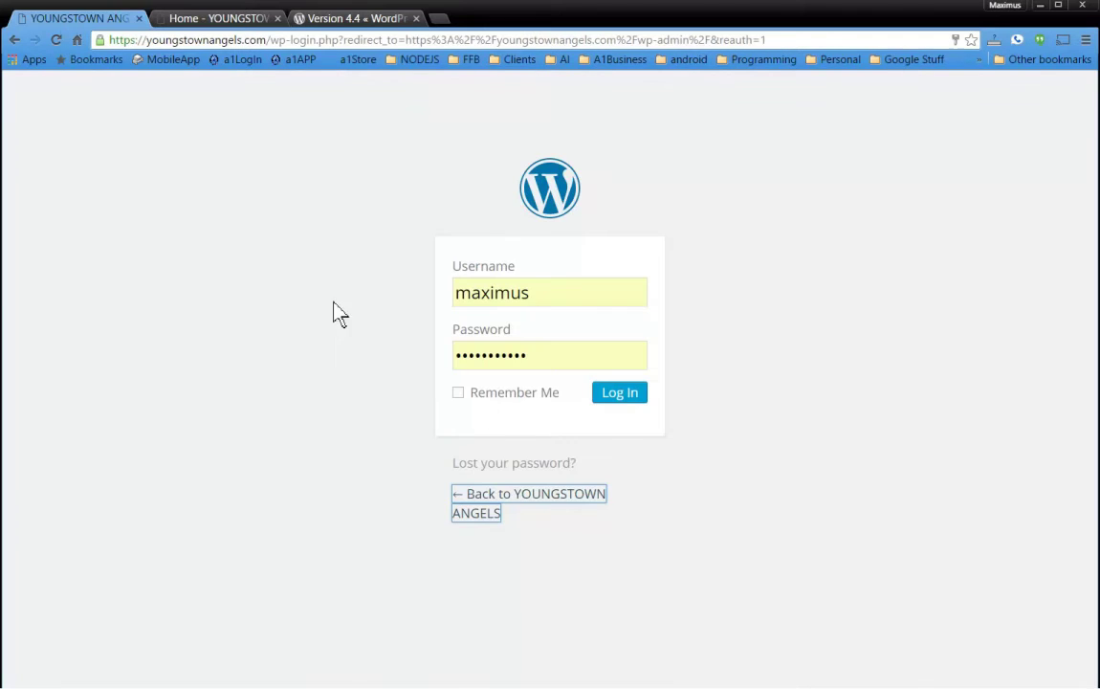
pyautogui.click(629, 402)
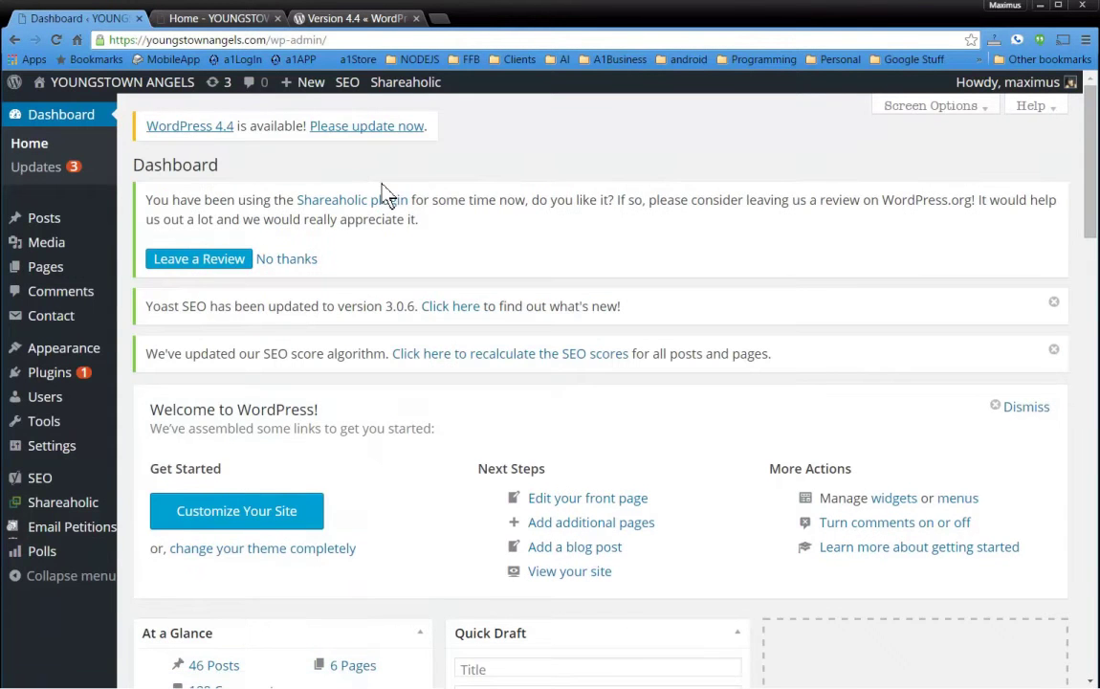
pyautogui.click(381, 134)
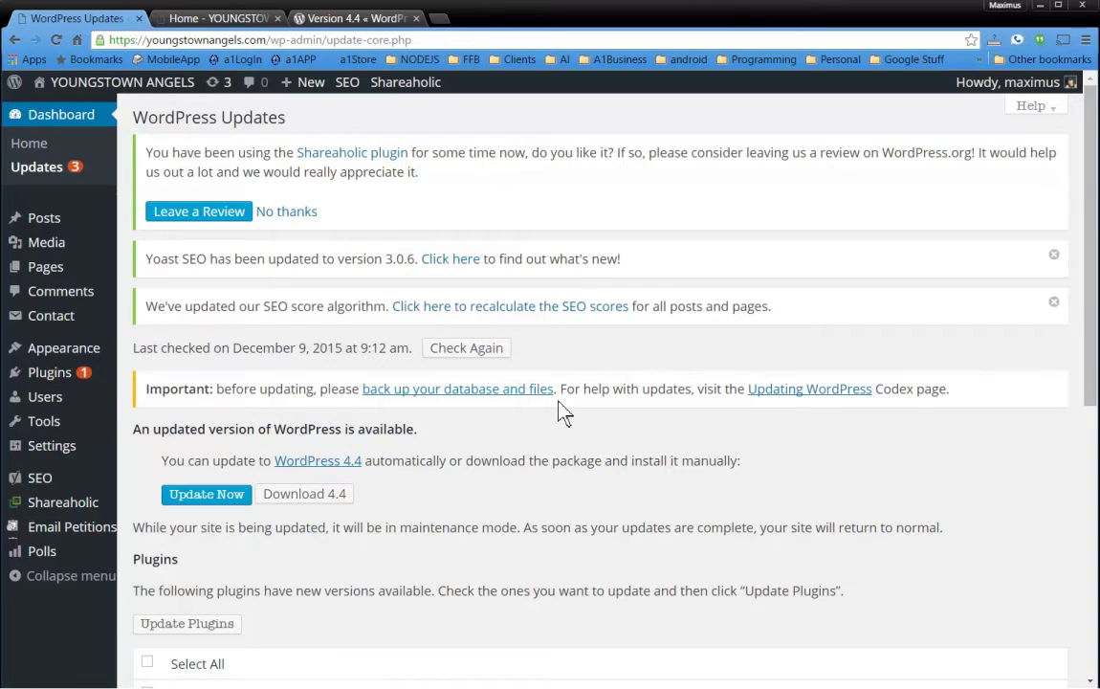
# Step: Load the site's cPanel by appending /cpanel to the site address
pyautogui.click(220, 18)
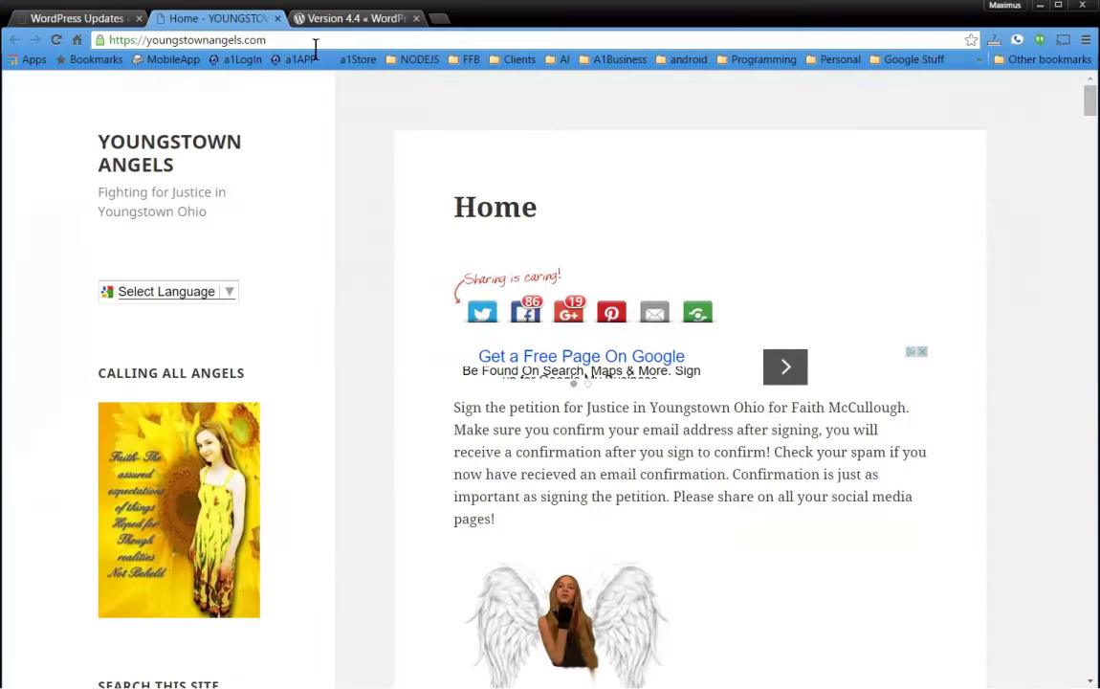
pyautogui.click(316, 41)
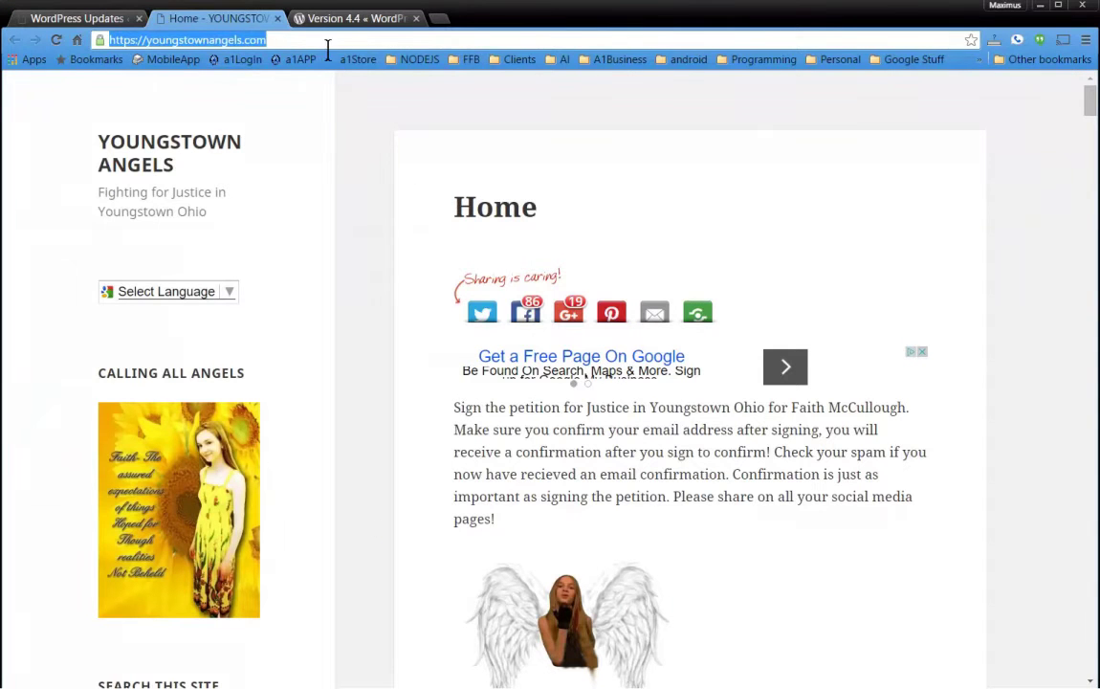
pyautogui.click(312, 41)
pyautogui.write('/c')
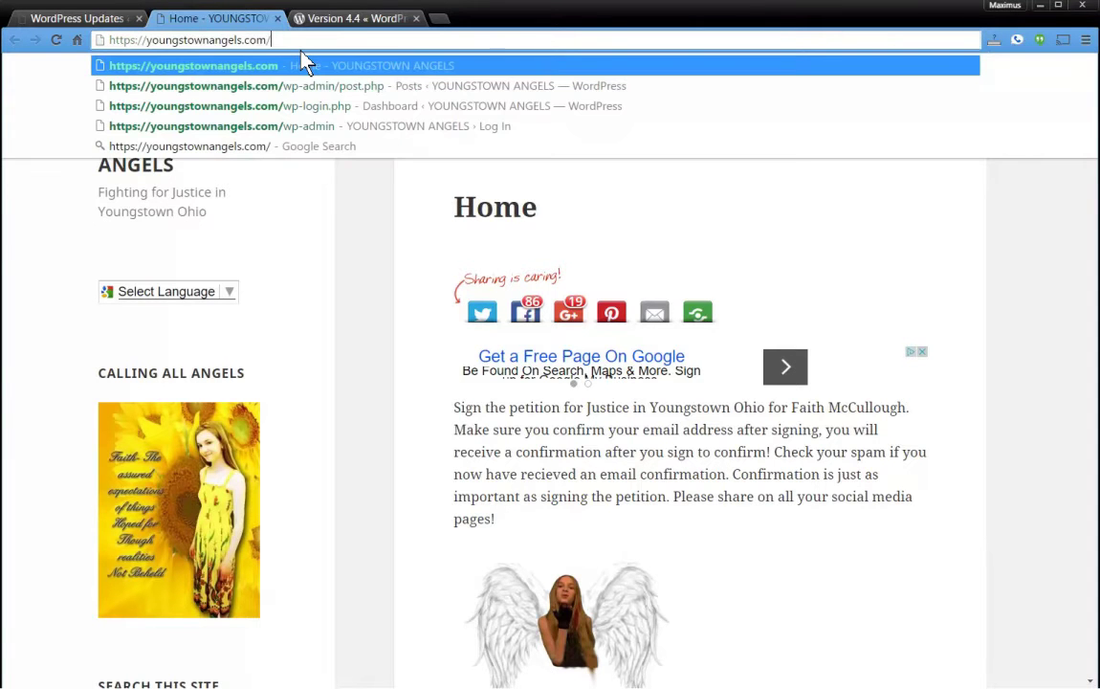
pyautogui.write('panel')
pyautogui.press('Return')
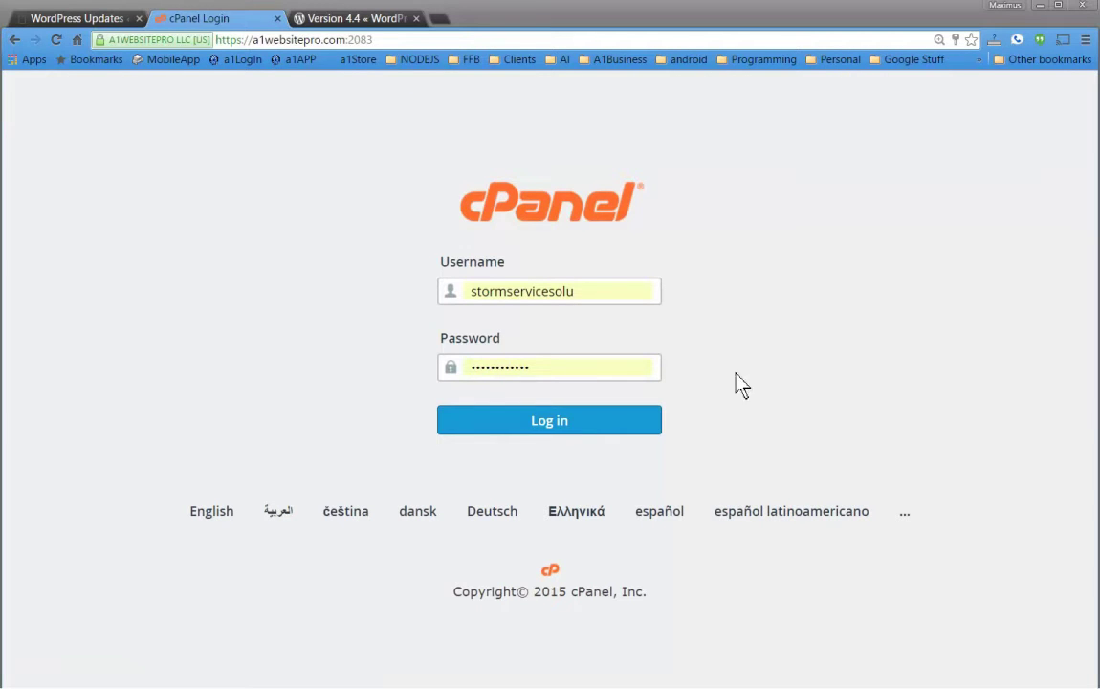
# Step: Sign in with the hosting account username and password, dismiss the welcome prompt, and scroll down
pyautogui.doubleClick(658, 291)
pyautogui.write('youngstownangels')
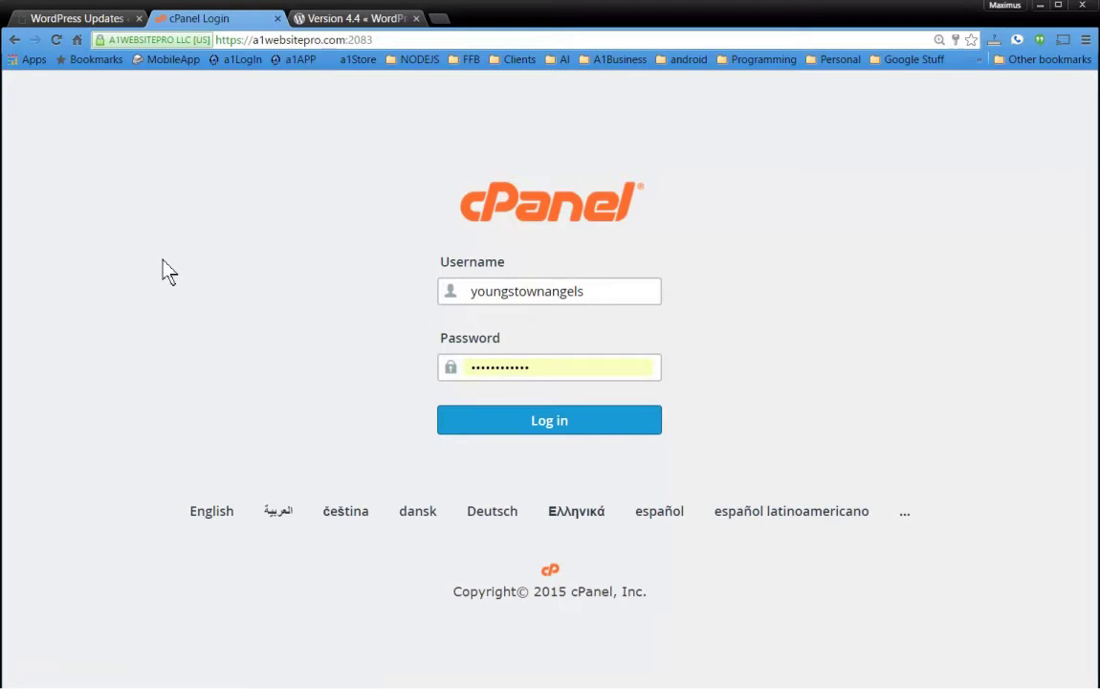
pyautogui.press('Tab')
pyautogui.write('a')
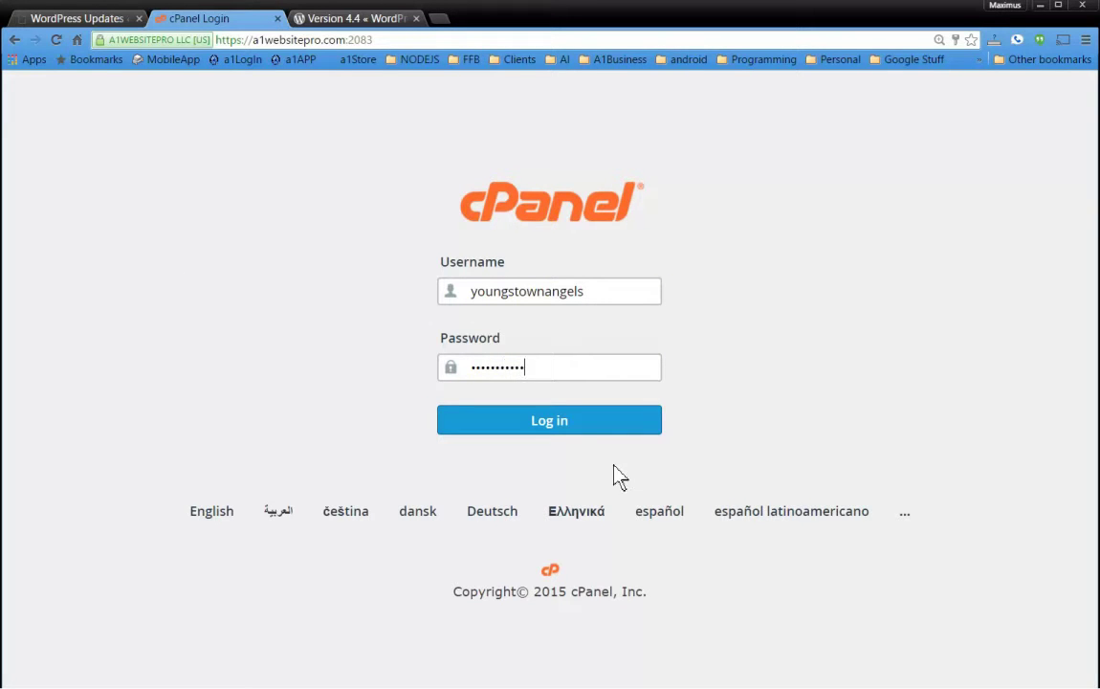
pyautogui.click(551, 421)
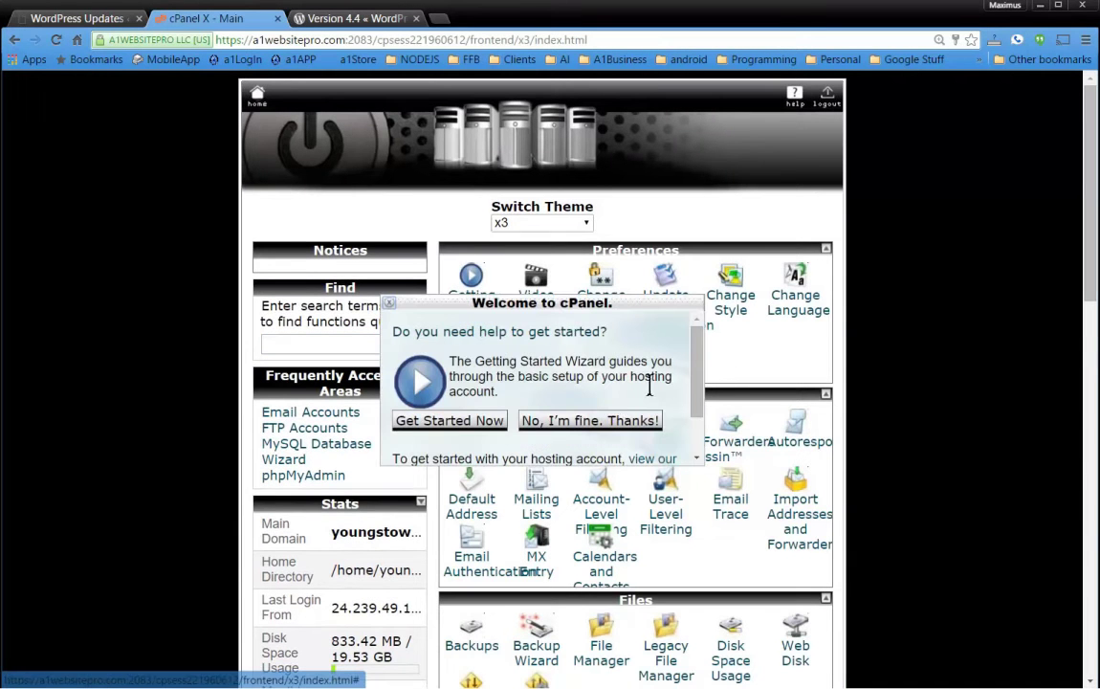
pyautogui.click(575, 431)
pyautogui.scroll(-5, 933, 426)
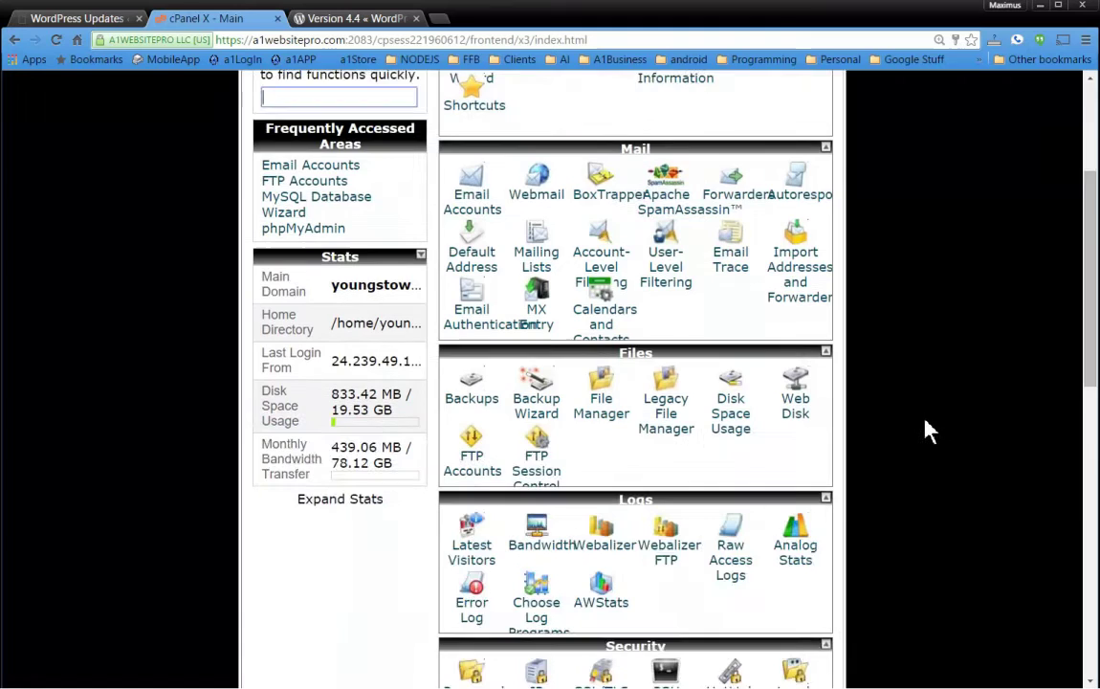
pyautogui.scroll(-4, 928, 432)
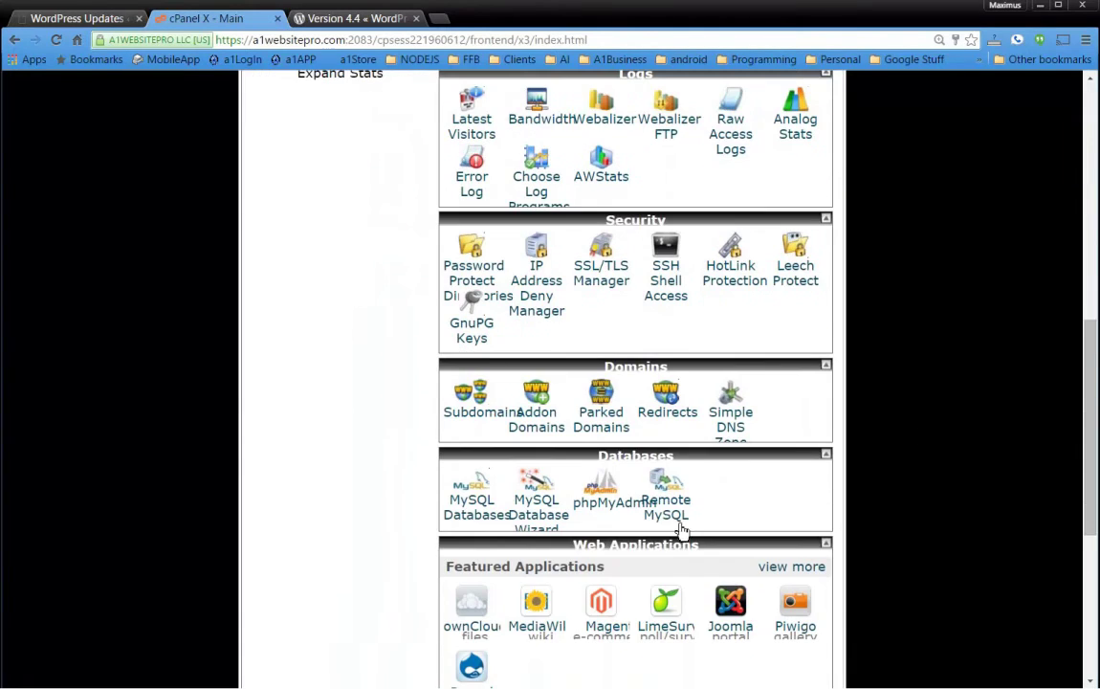
# Step: In phpMyAdmin, quick-export the youngsto_maxx database as SQL and save youngsto_maxx.sql to Downloads
pyautogui.click(580, 507)
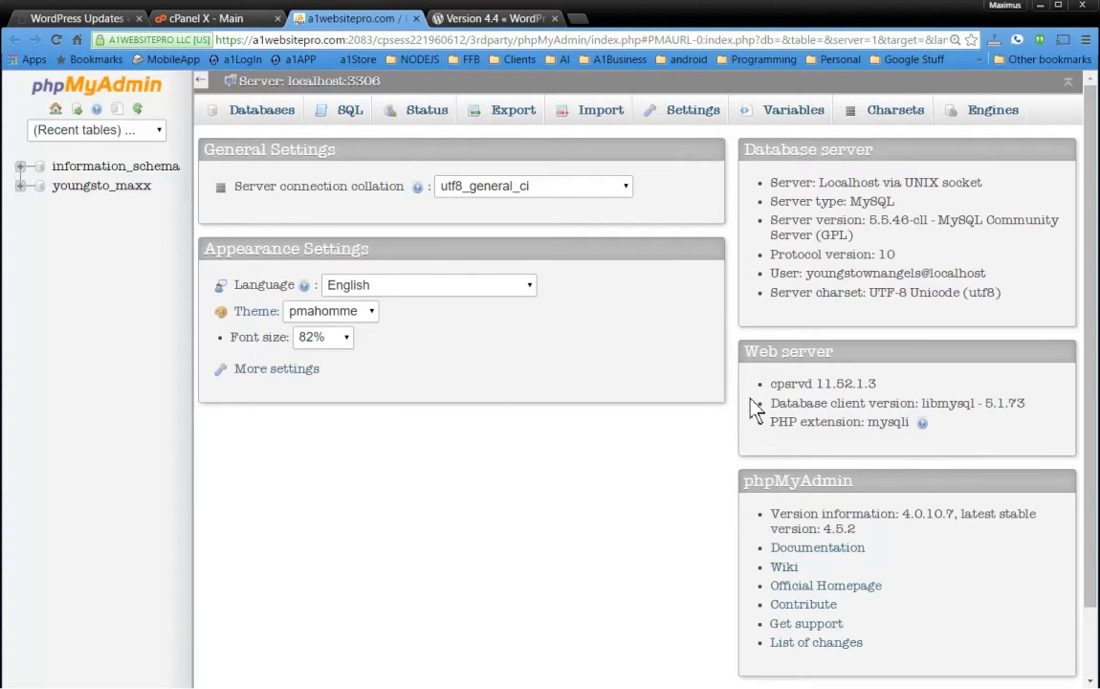
pyautogui.click(89, 194)
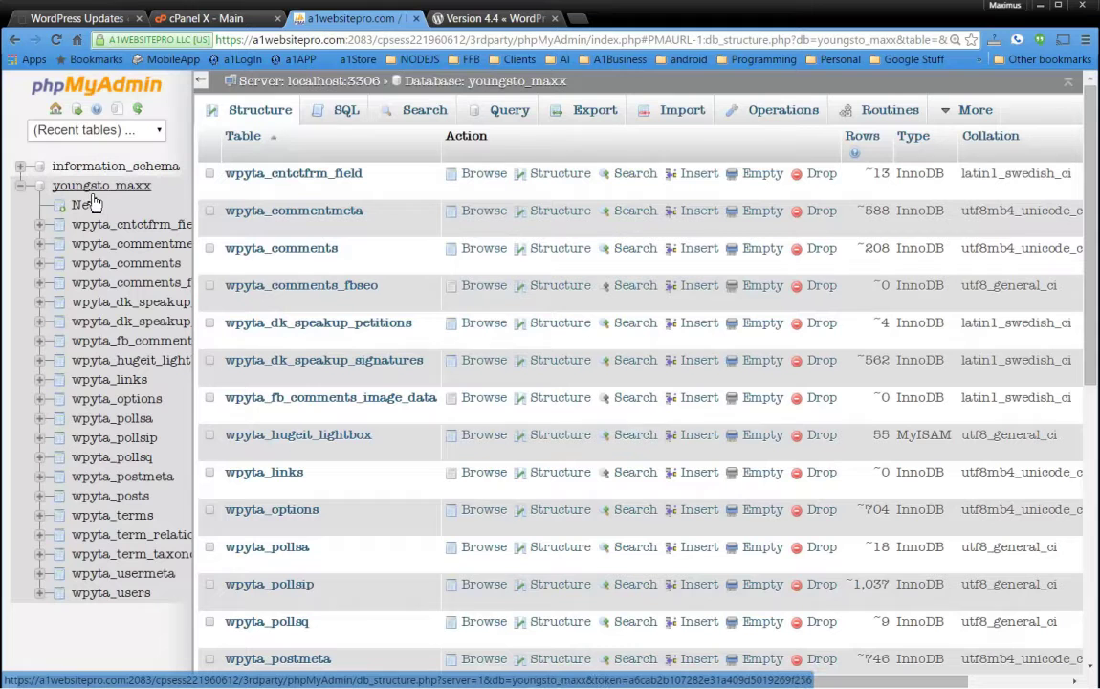
pyautogui.click(21, 187)
pyautogui.click(590, 113)
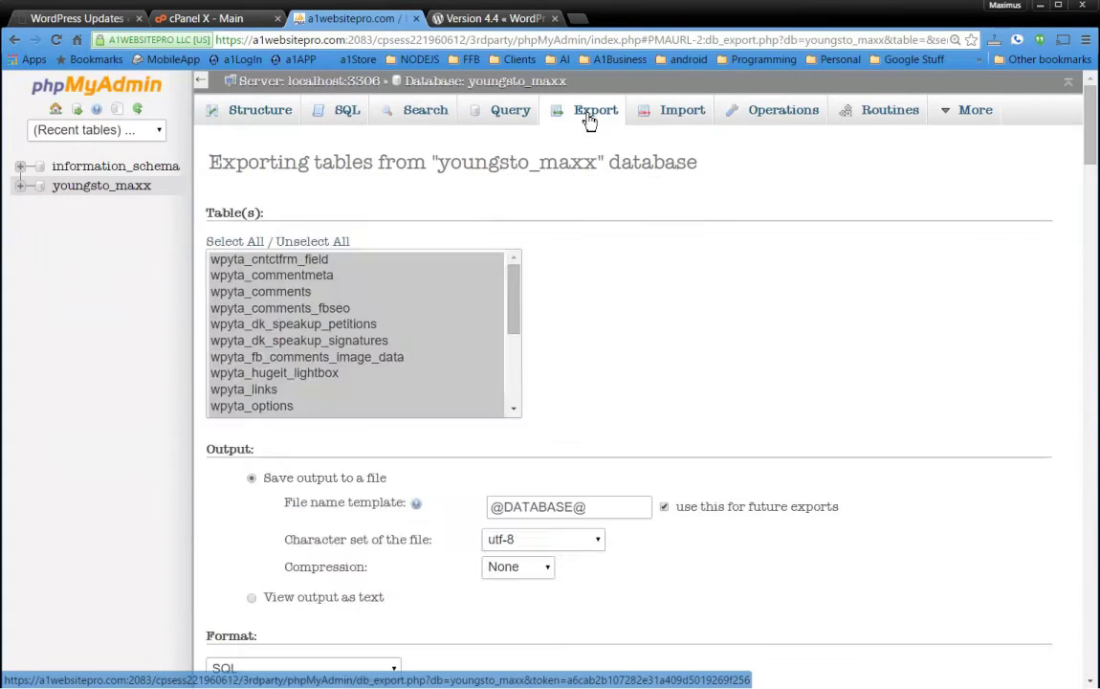
pyautogui.click(238, 384)
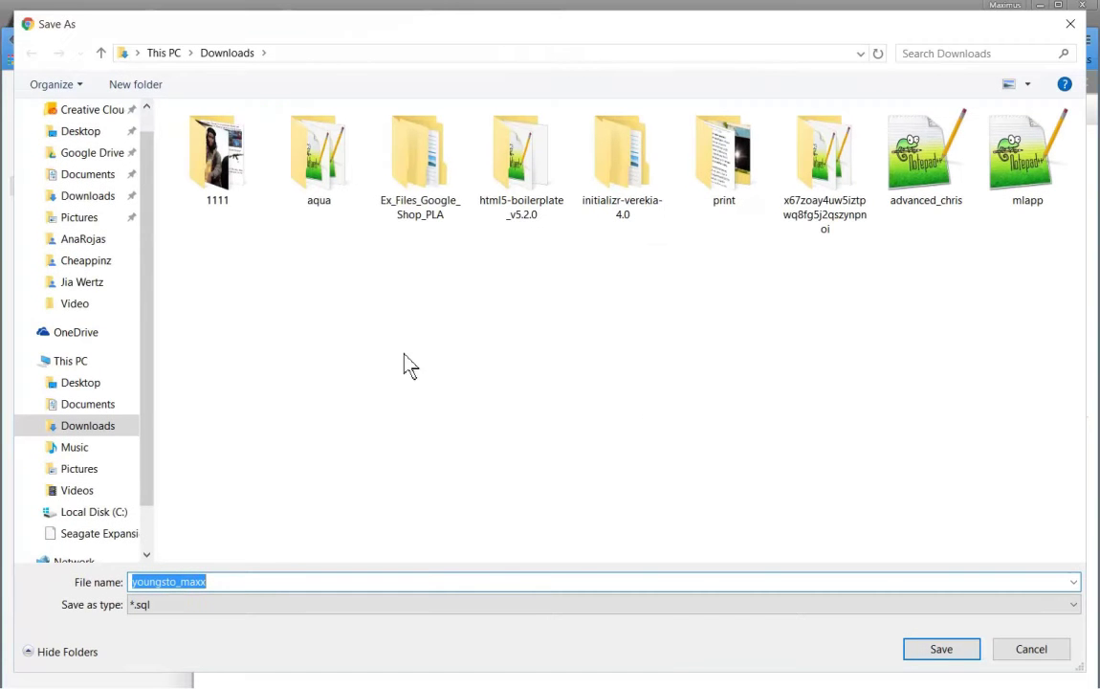
pyautogui.click(924, 647)
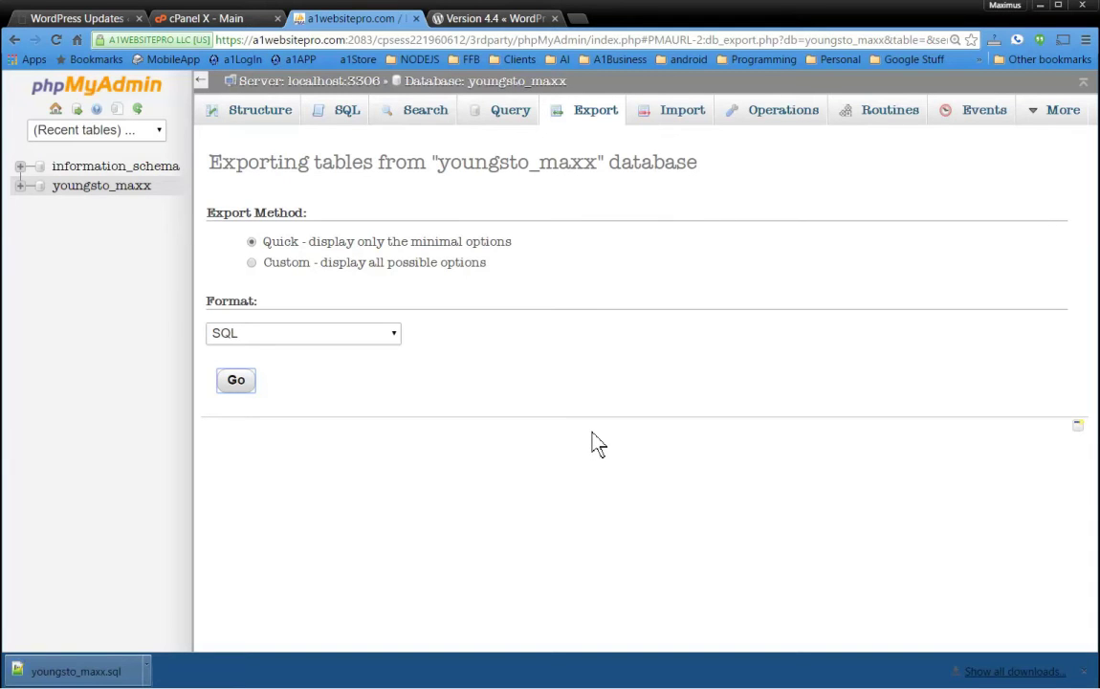
# Step: Search cPanel functions for 'back' and open the Backup Wizard
pyautogui.click(234, 19)
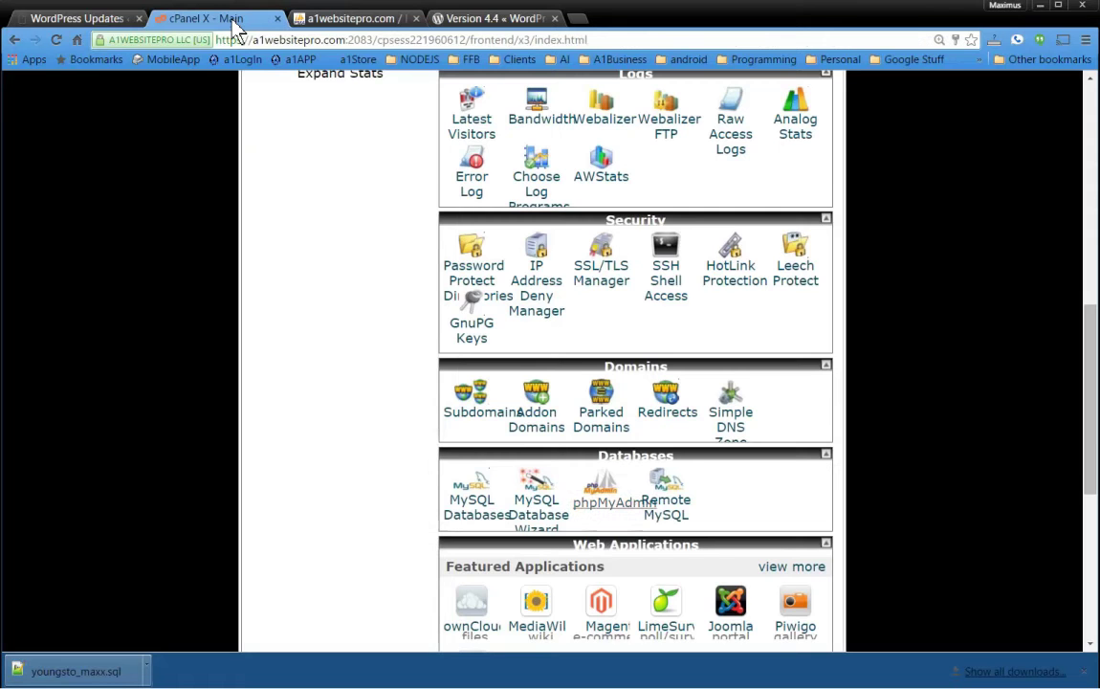
pyautogui.scroll(8, 376, 263)
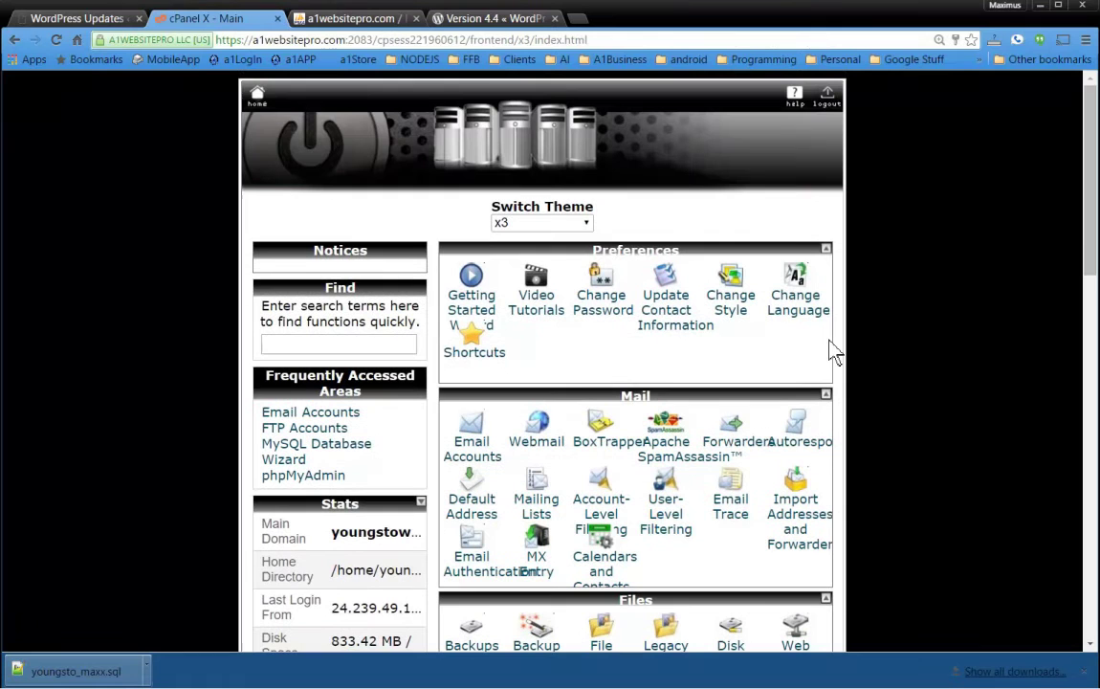
pyautogui.click(343, 343)
pyautogui.write('back')
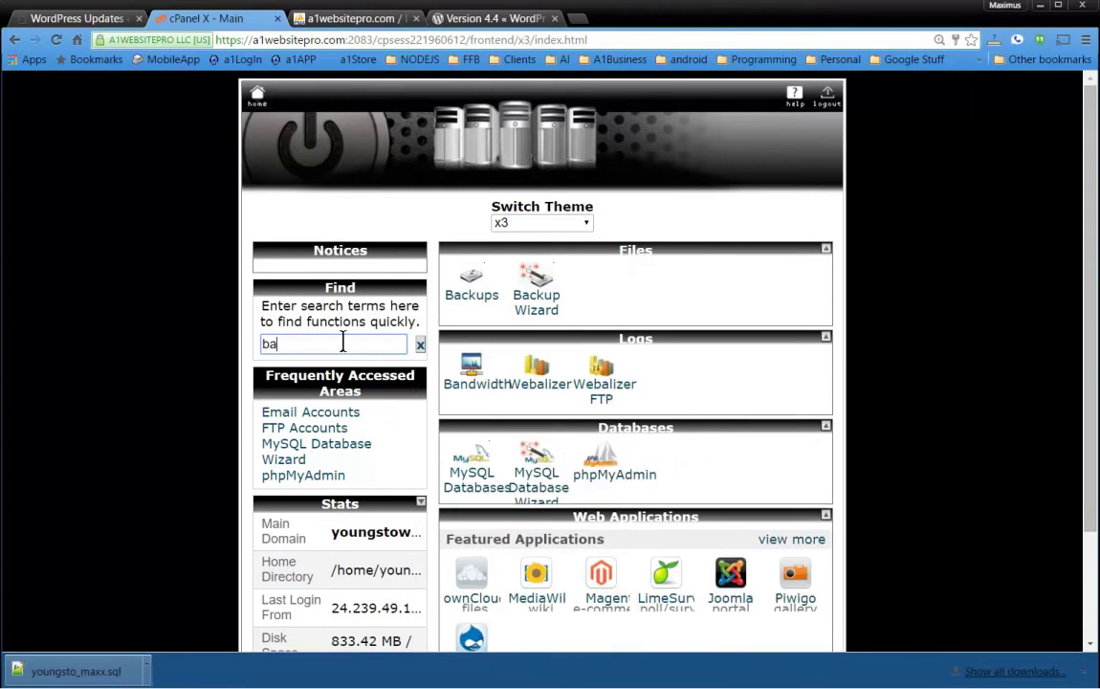
pyautogui.click(546, 312)
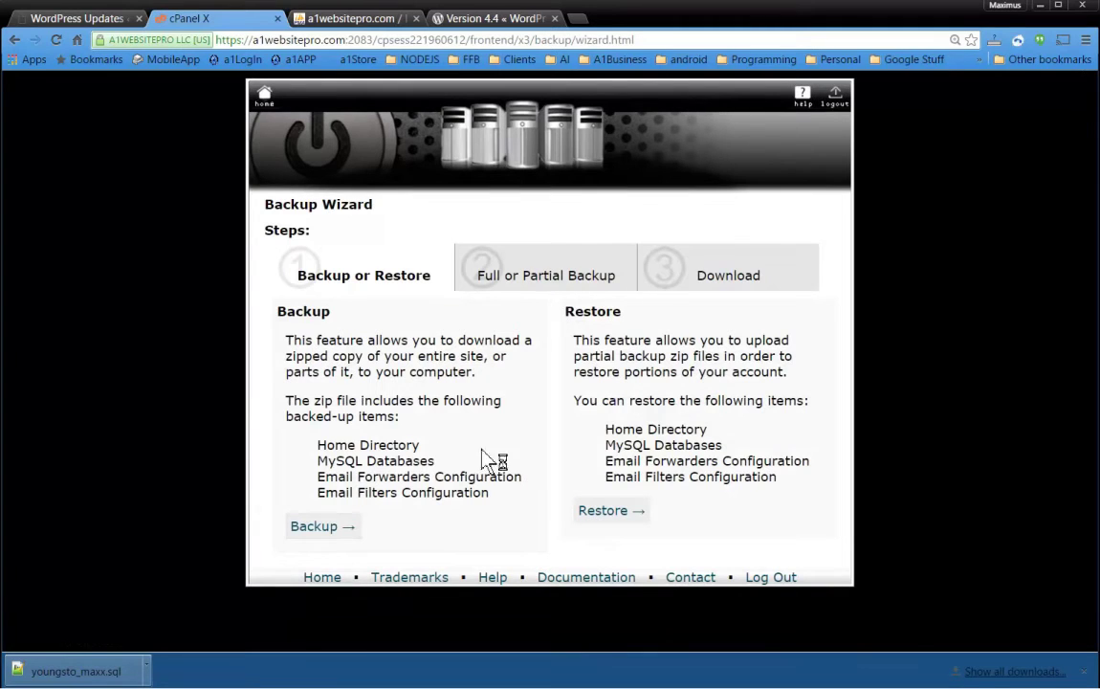
# Step: Review the backed-up items (home directory, MySQL databases, email) and continue to Full or Partial Backup
pyautogui.moveTo(319, 452); pyautogui.dragTo(438, 447)
pyautogui.moveTo(318, 461); pyautogui.dragTo(442, 459)
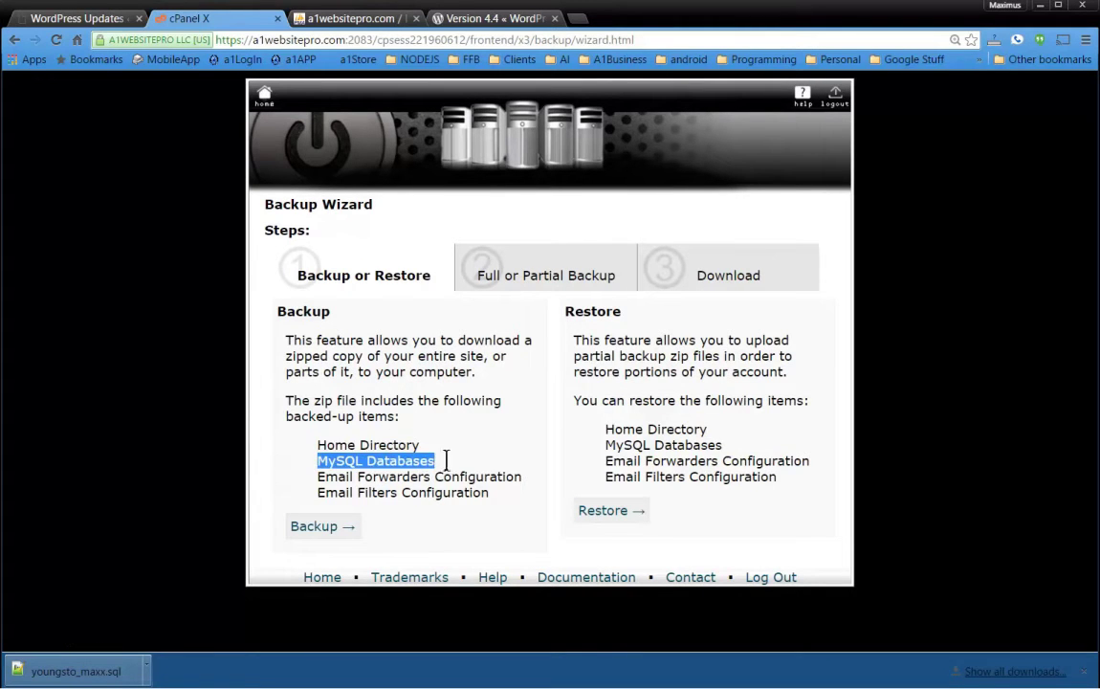
pyautogui.moveTo(337, 476); pyautogui.dragTo(491, 495)
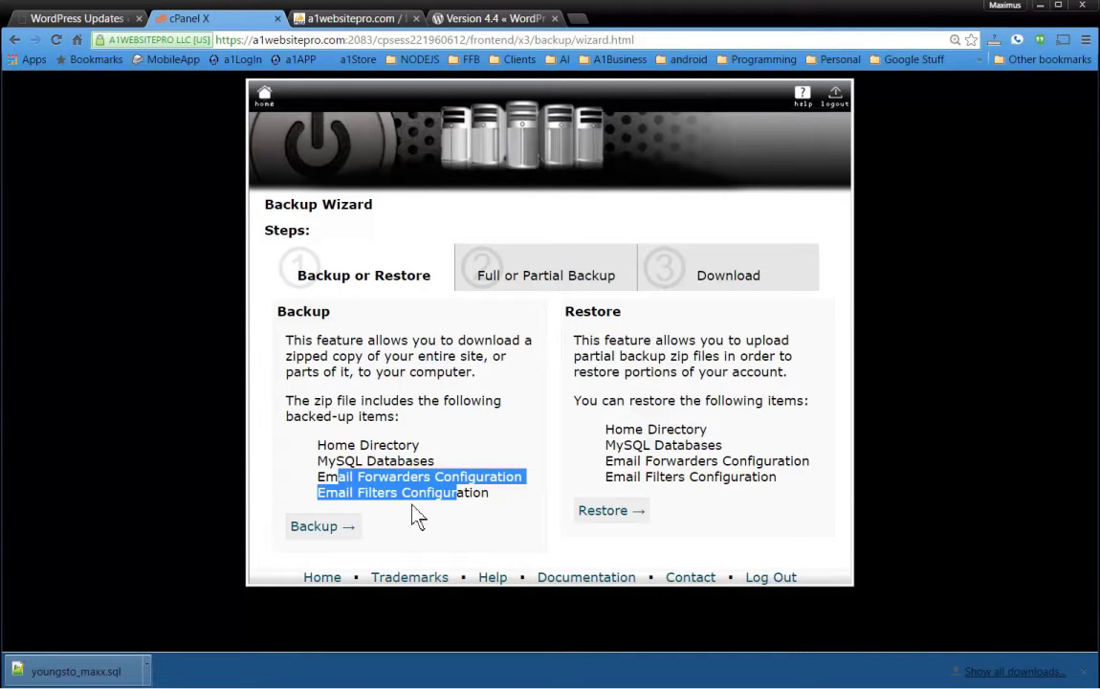
pyautogui.click(300, 528)
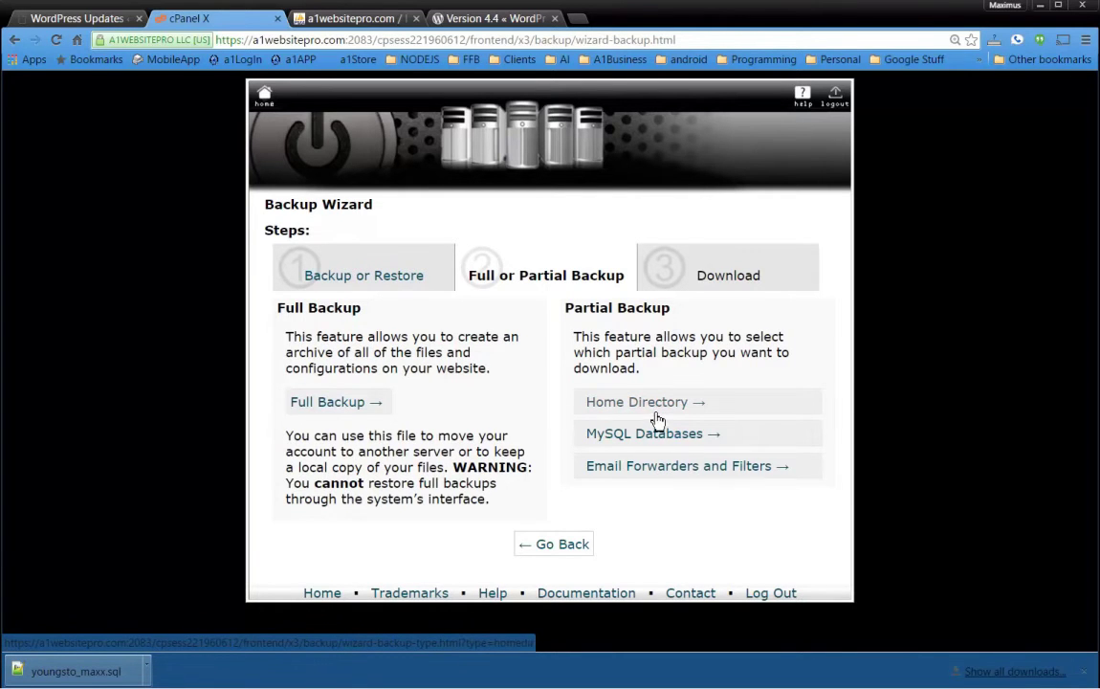
# Step: Generate a full backup of the cPanel account, then return to the cPanel main page
pyautogui.click(328, 406)
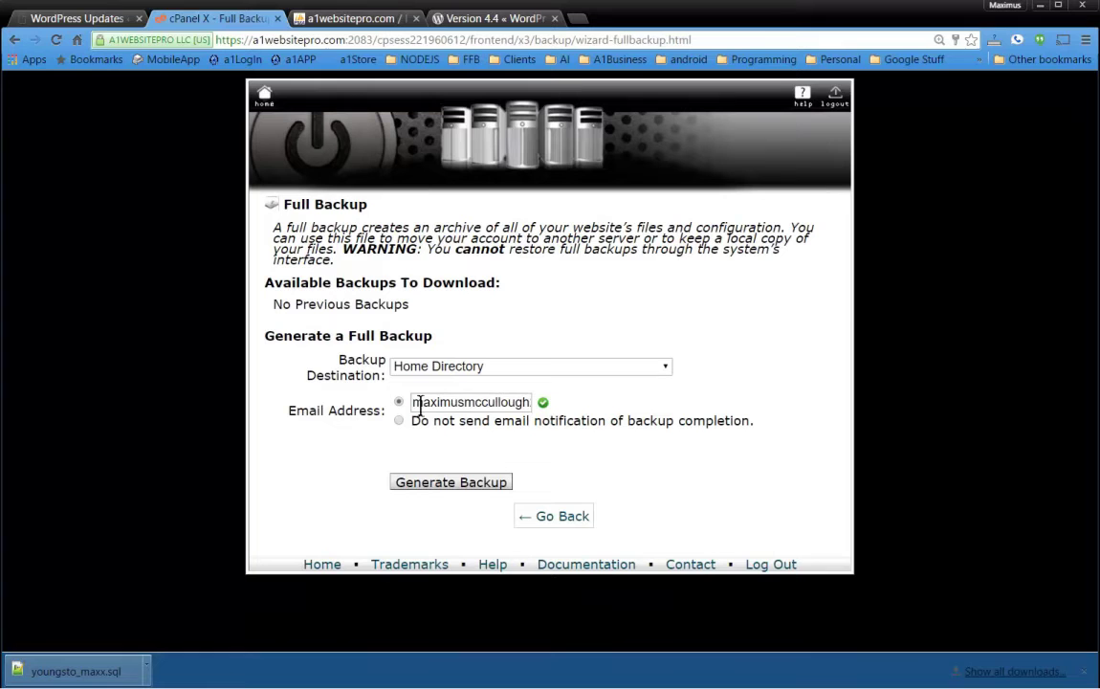
pyautogui.click(471, 484)
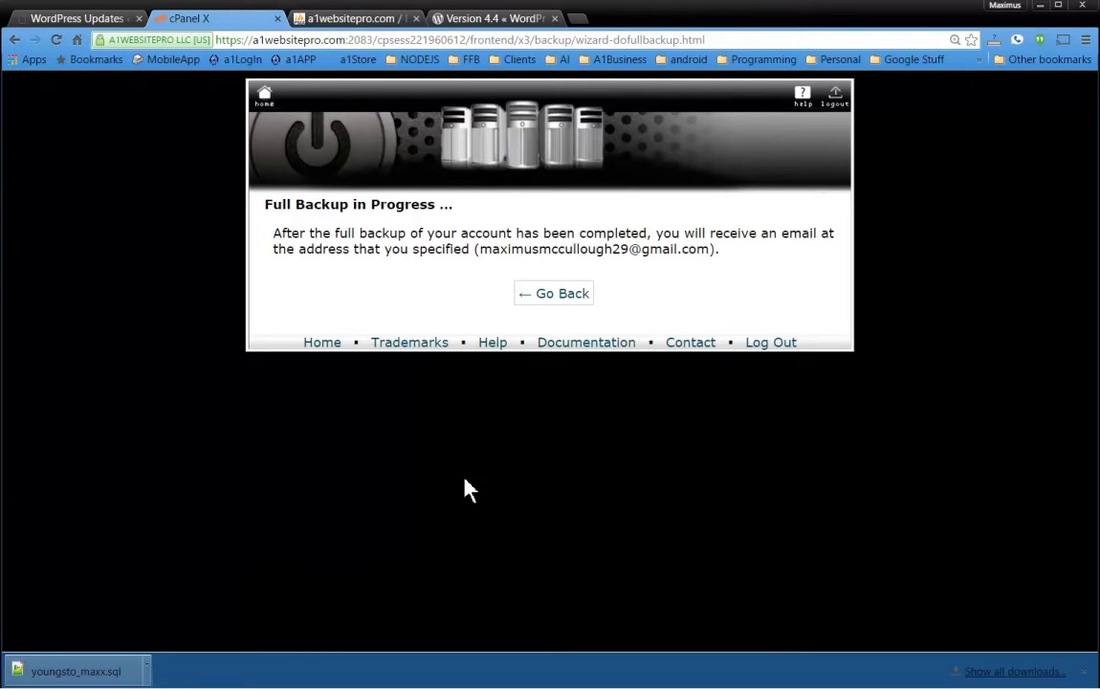
pyautogui.click(262, 97)
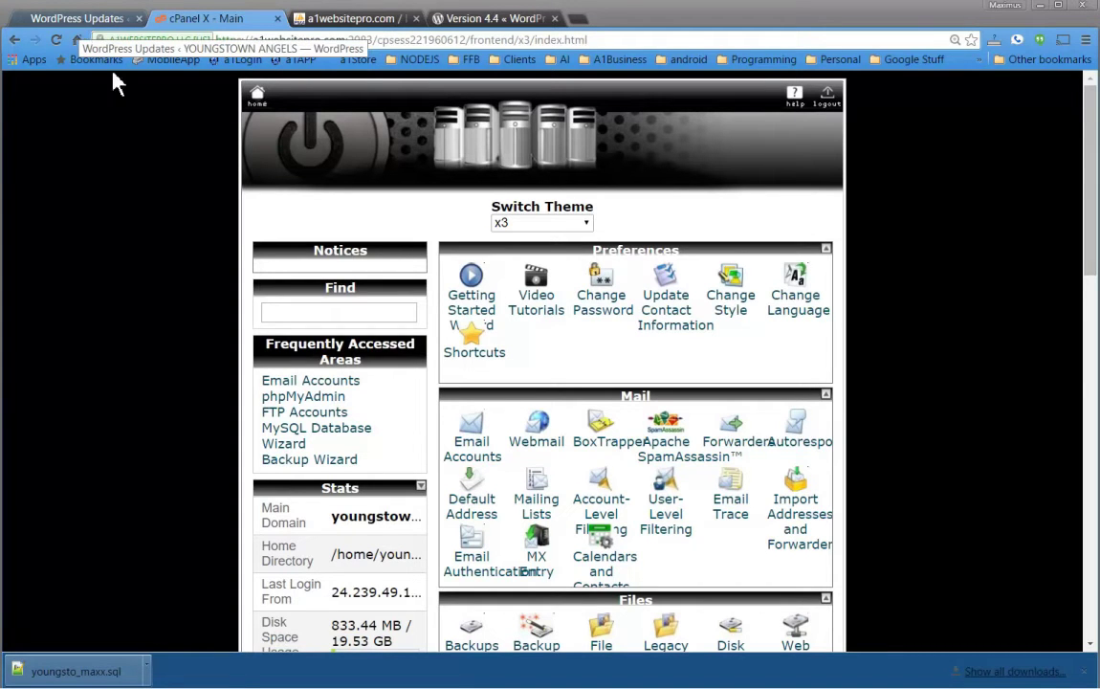
# Step: Start the WordPress 4.4 update from the Updates page and open the site via Visit Site
pyautogui.click(76, 19)
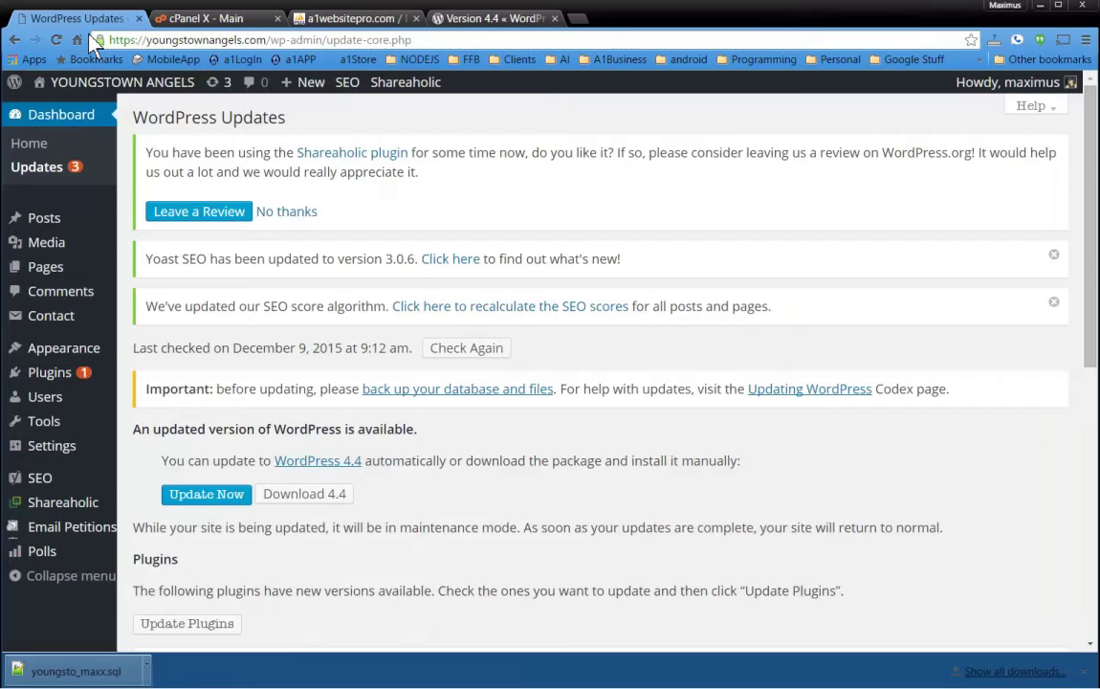
pyautogui.scroll(-2, 695, 326)
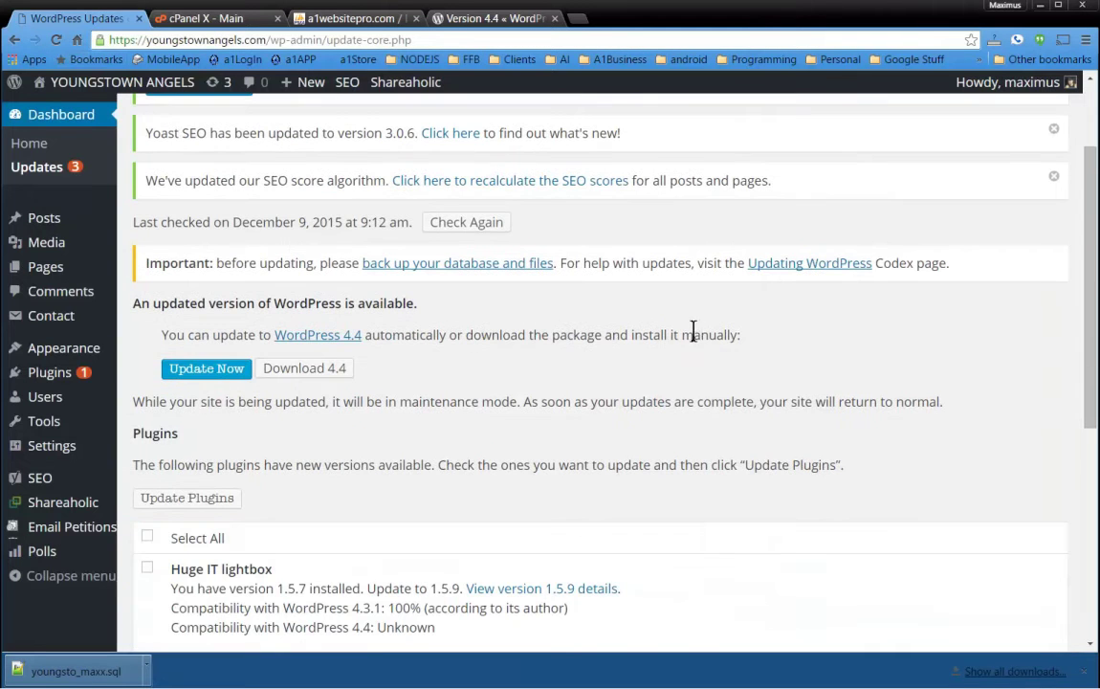
pyautogui.click(207, 369)
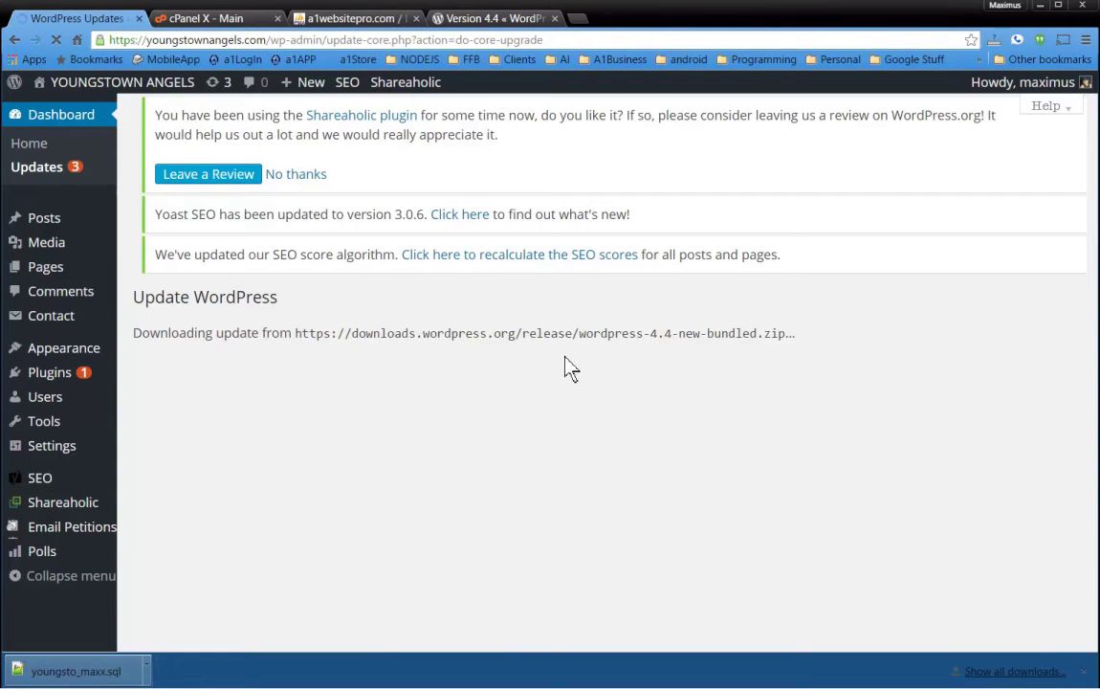
pyautogui.moveTo(331, 334); pyautogui.dragTo(832, 341)
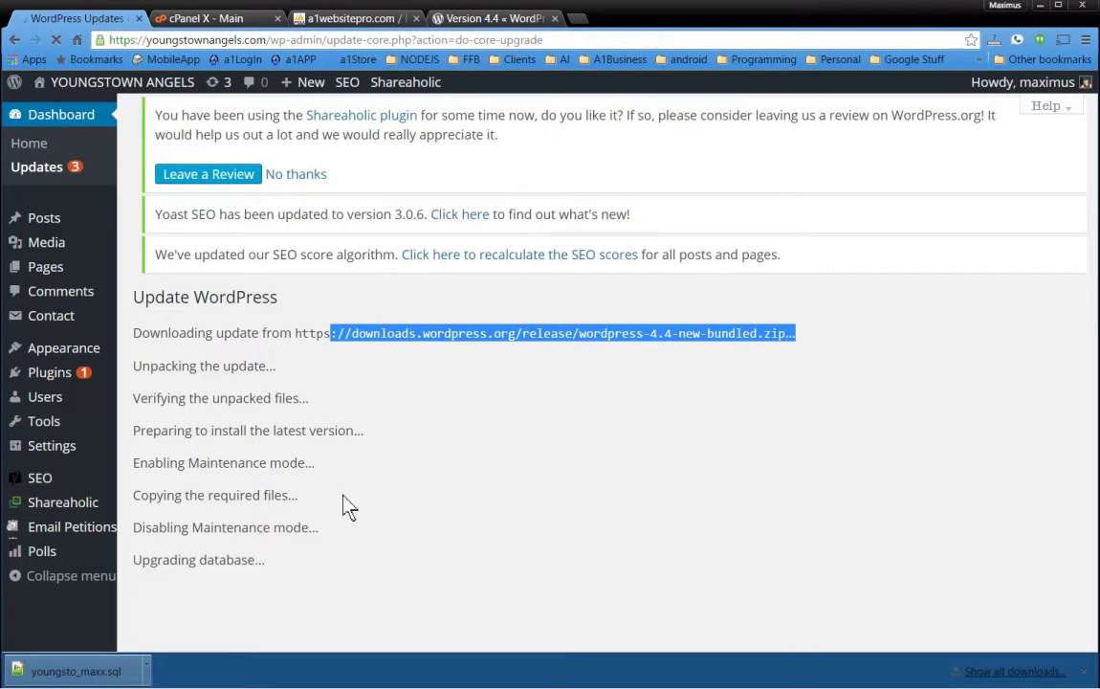
pyautogui.moveTo(115, 82)
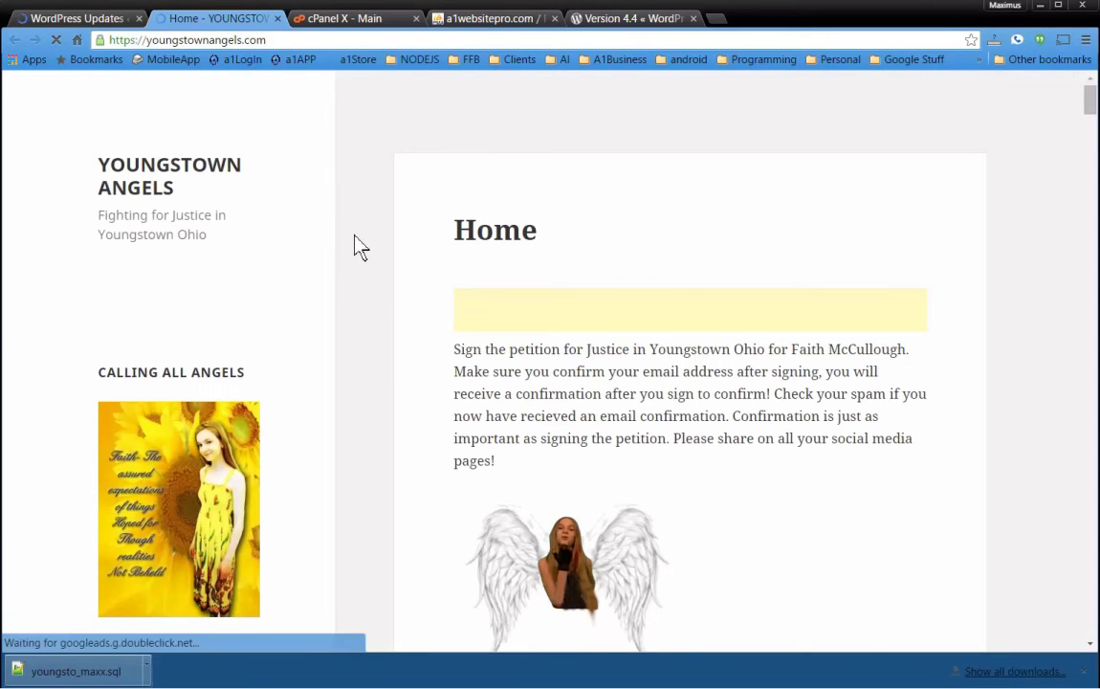
# Step: Confirm the 4.4 upgrade completed and check the site's home page afterwards
pyautogui.click(59, 18)
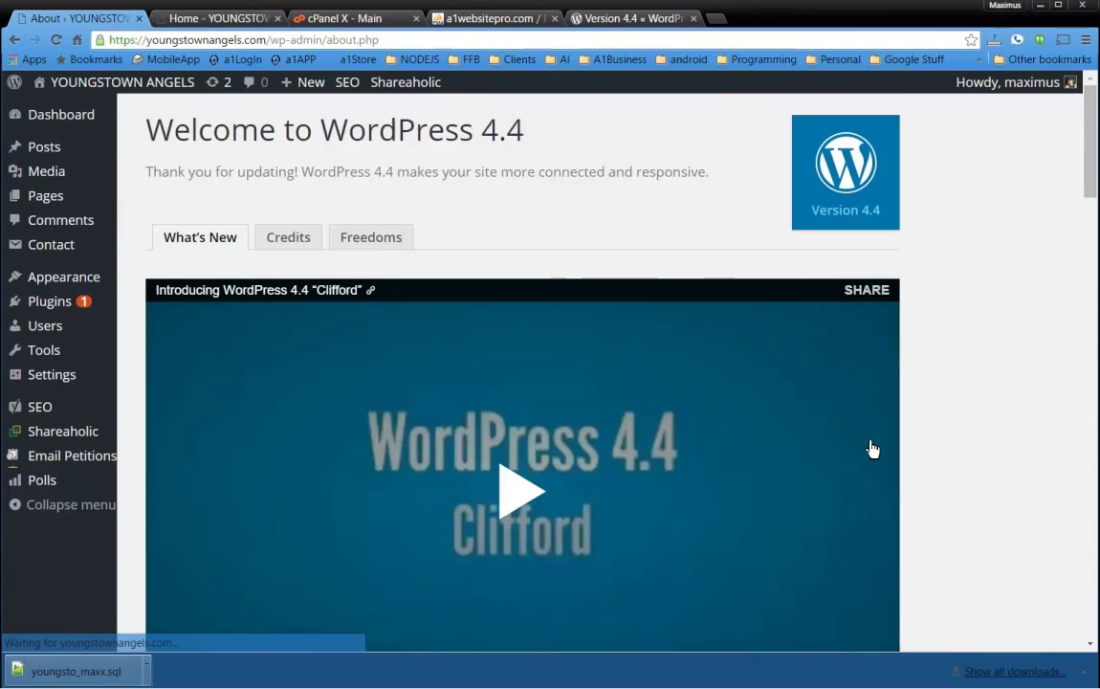
pyautogui.scroll(-2, 1011, 455)
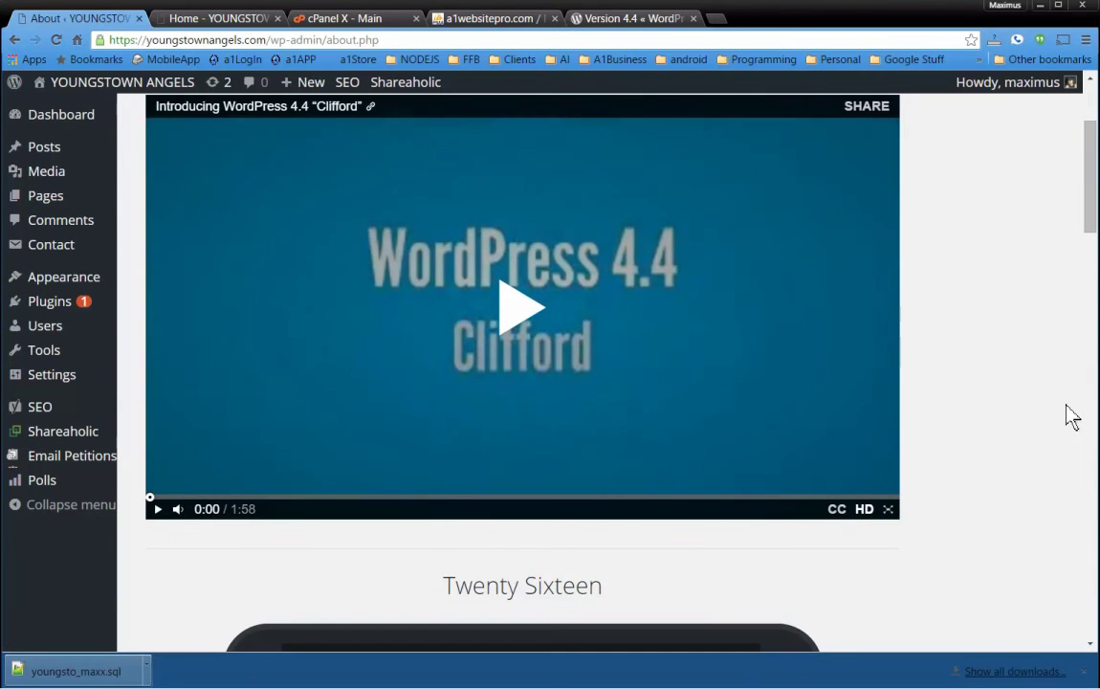
pyautogui.scroll(2, 1066, 415)
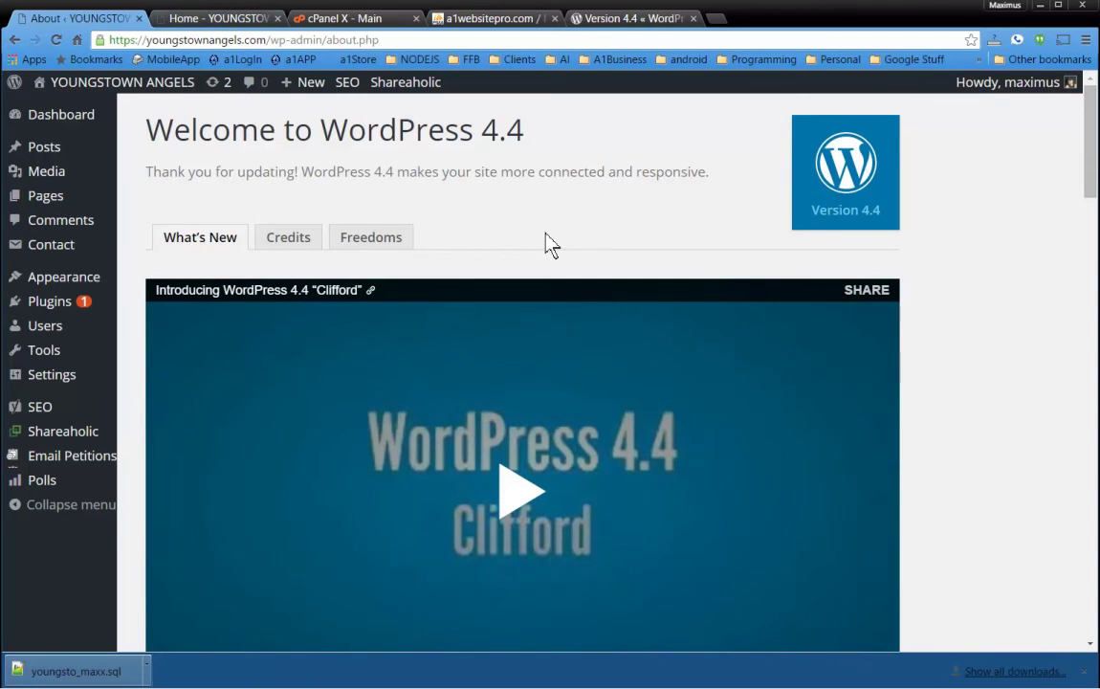
pyautogui.click(212, 19)
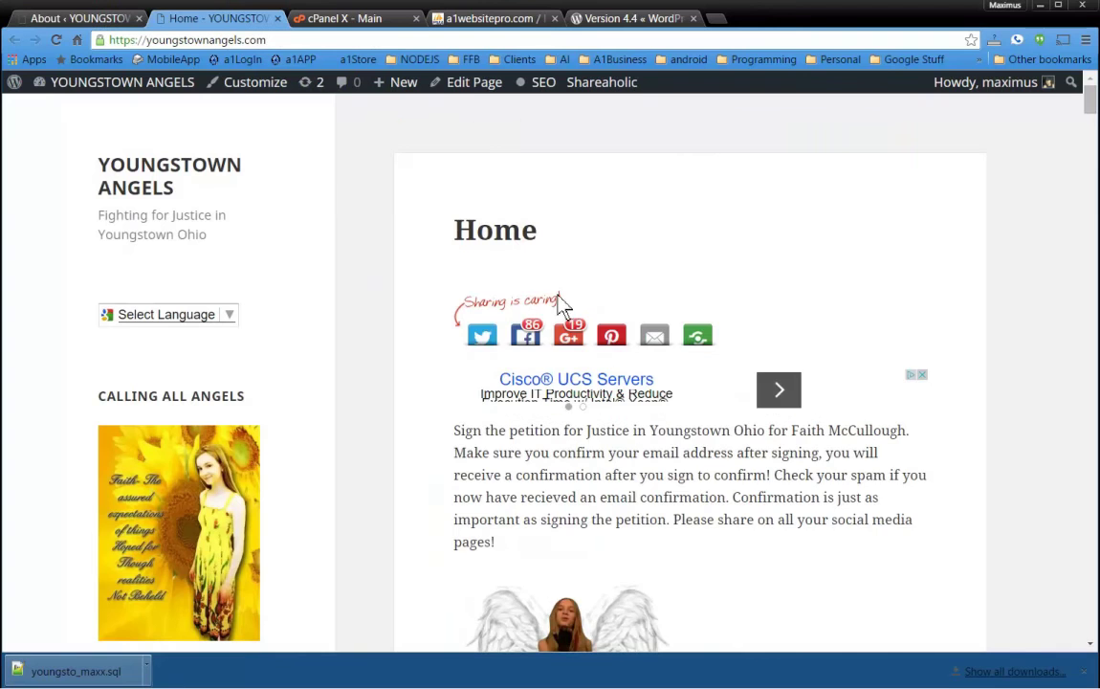
pyautogui.scroll(-2, 438, 407)
pyautogui.scroll(2, 432, 406)
# Step: Go to Appearance > Themes to see Twenty Fifteen 1.3 with version 1.4 available
pyautogui.click(56, 19)
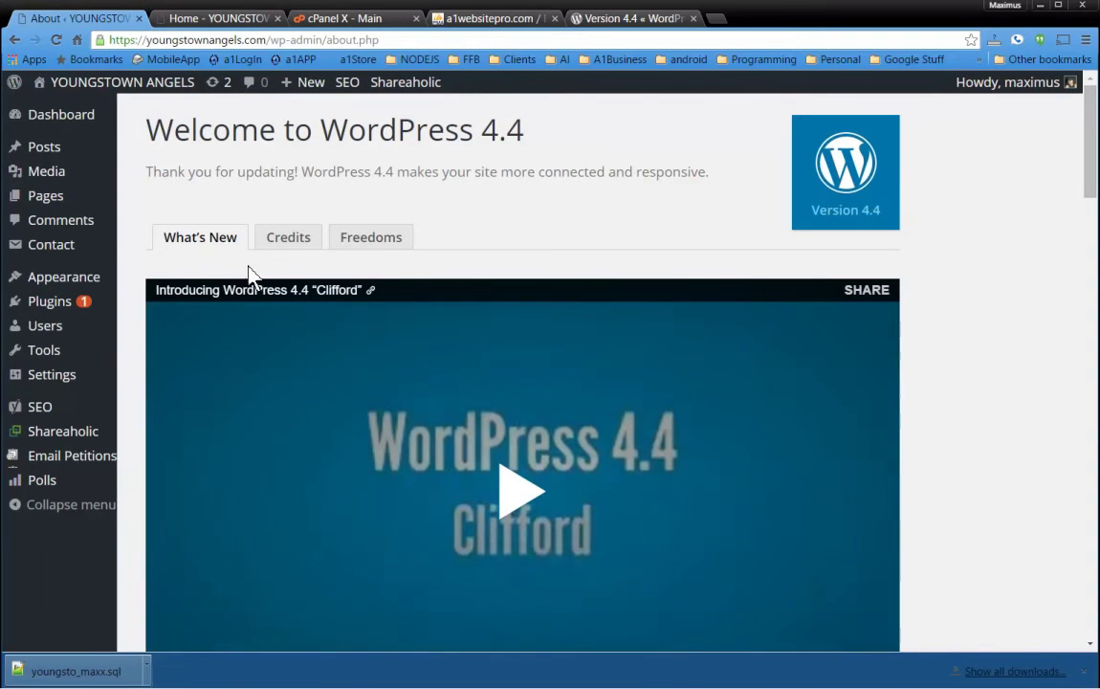
pyautogui.moveTo(58, 277)
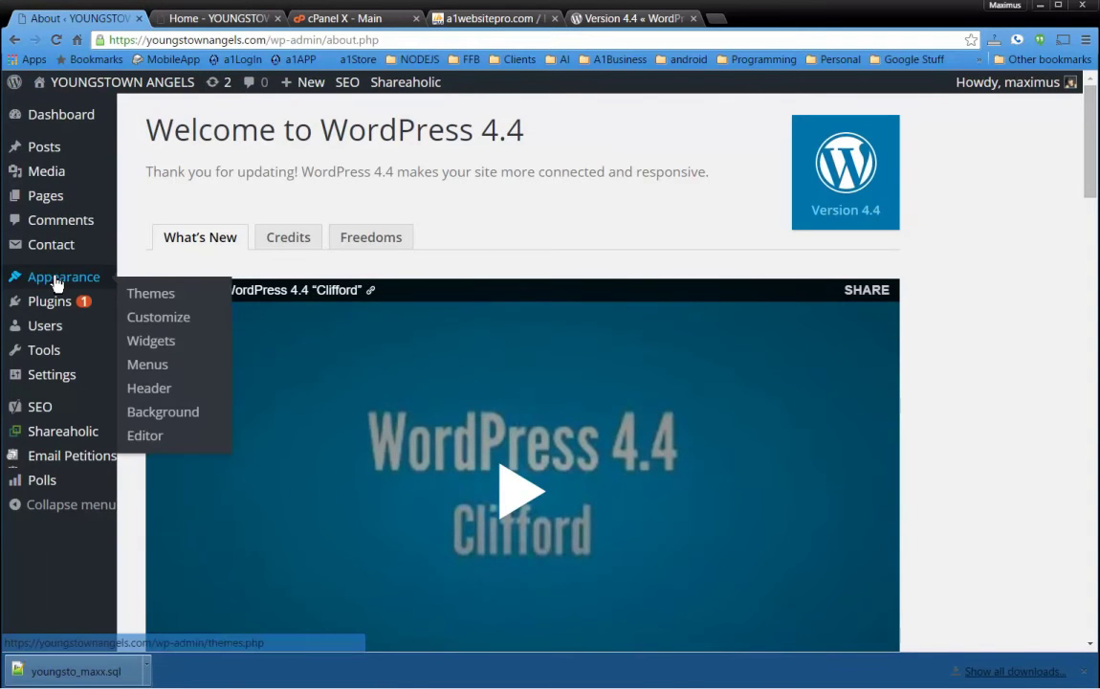
pyautogui.click(152, 298)
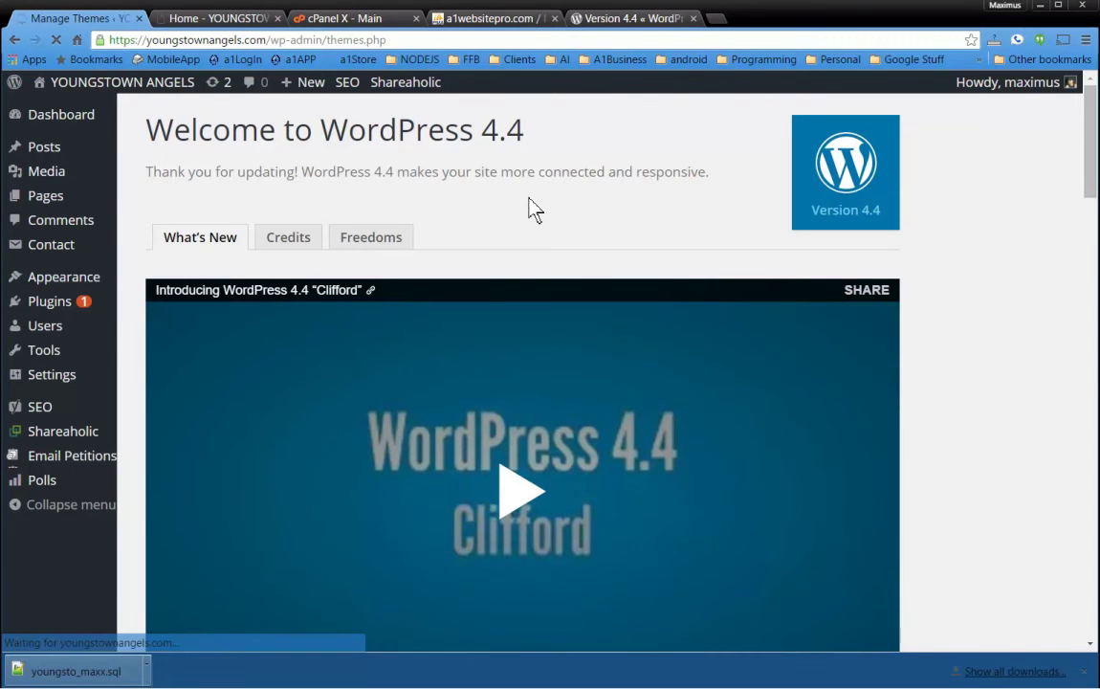
pyautogui.scroll(-5, 651, 277)
pyautogui.scroll(5, 702, 320)
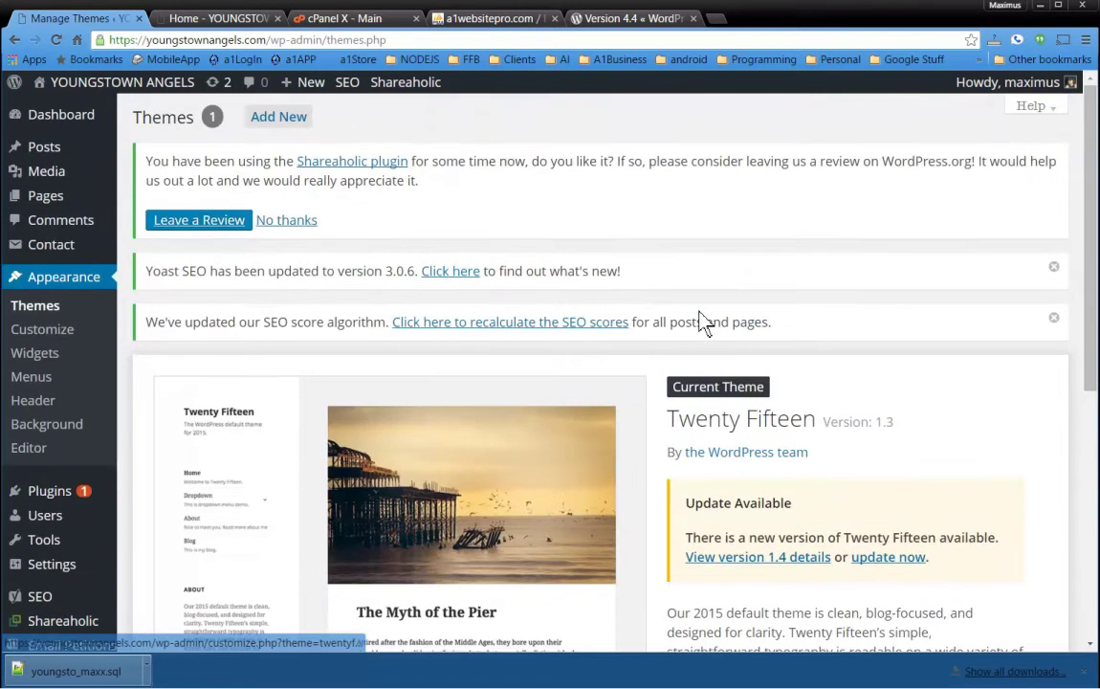
pyautogui.scroll(-1, 628, 287)
# Step: Run the Twenty Fifteen update to 1.4, then return to the Themes page to confirm it
pyautogui.scroll(1, 628, 287)
pyautogui.scroll(-3, 628, 287)
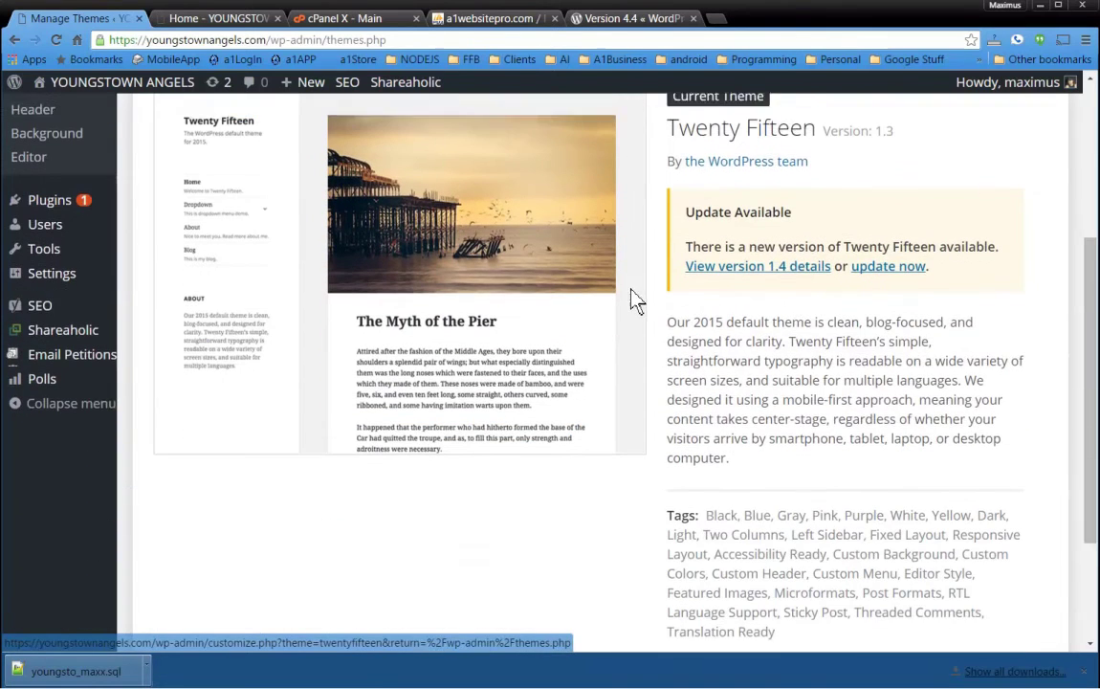
pyautogui.scroll(-1, 632, 299)
pyautogui.scroll(-2, 673, 326)
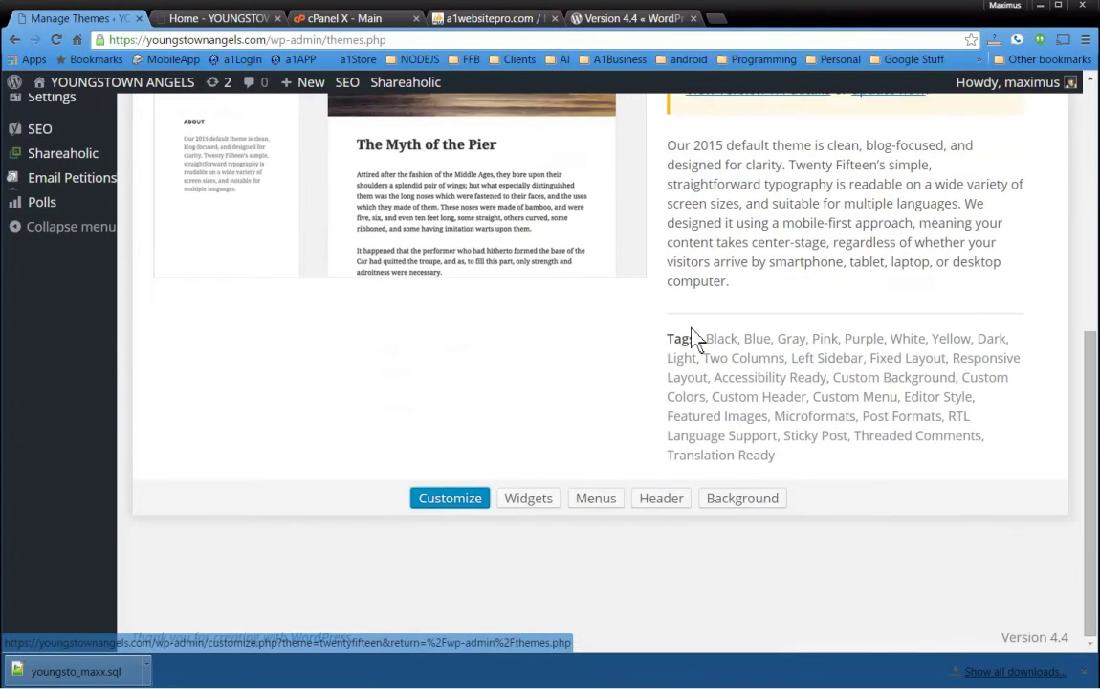
pyautogui.scroll(6, 694, 337)
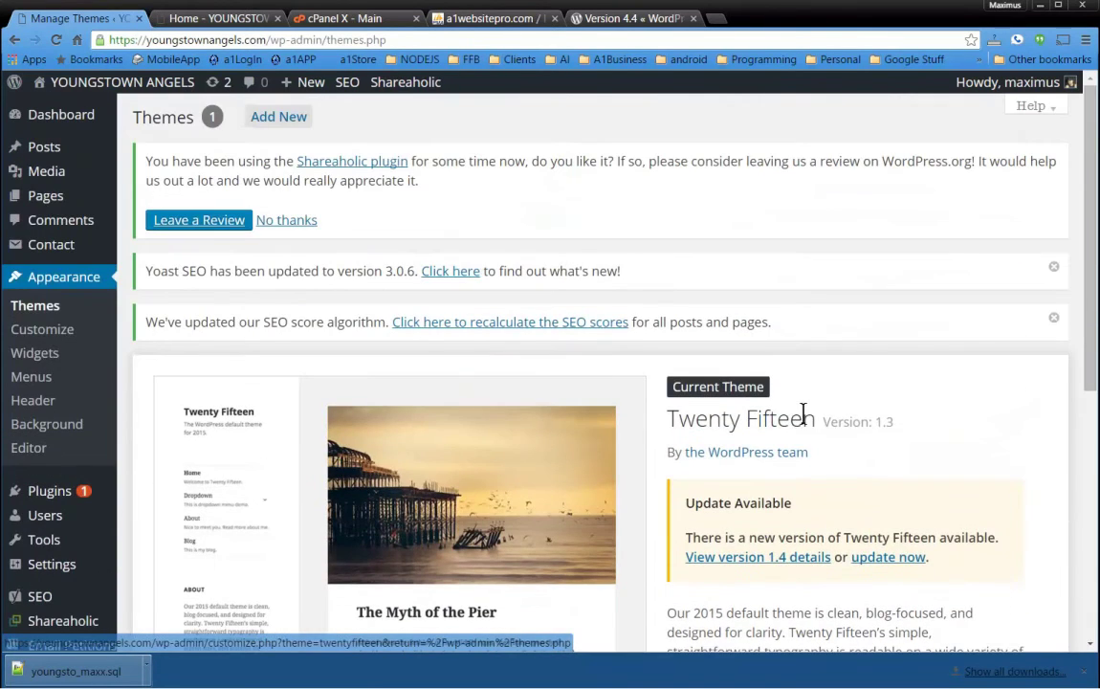
pyautogui.click(912, 566)
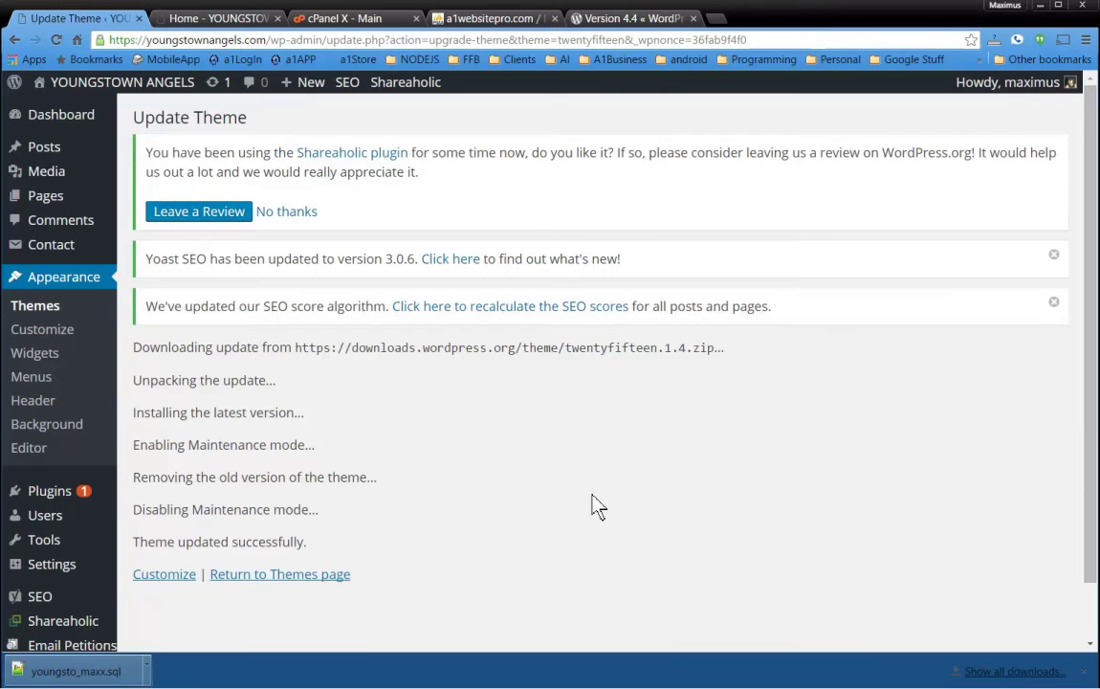
pyautogui.click(286, 577)
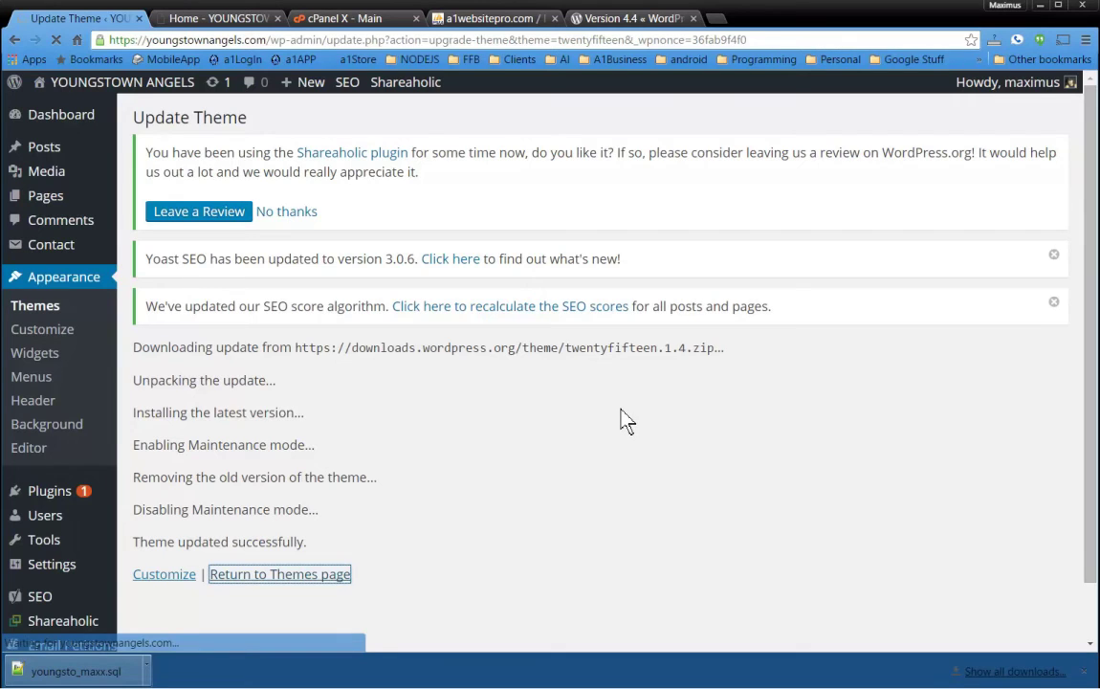
pyautogui.scroll(-3, 660, 402)
pyautogui.scroll(3, 667, 407)
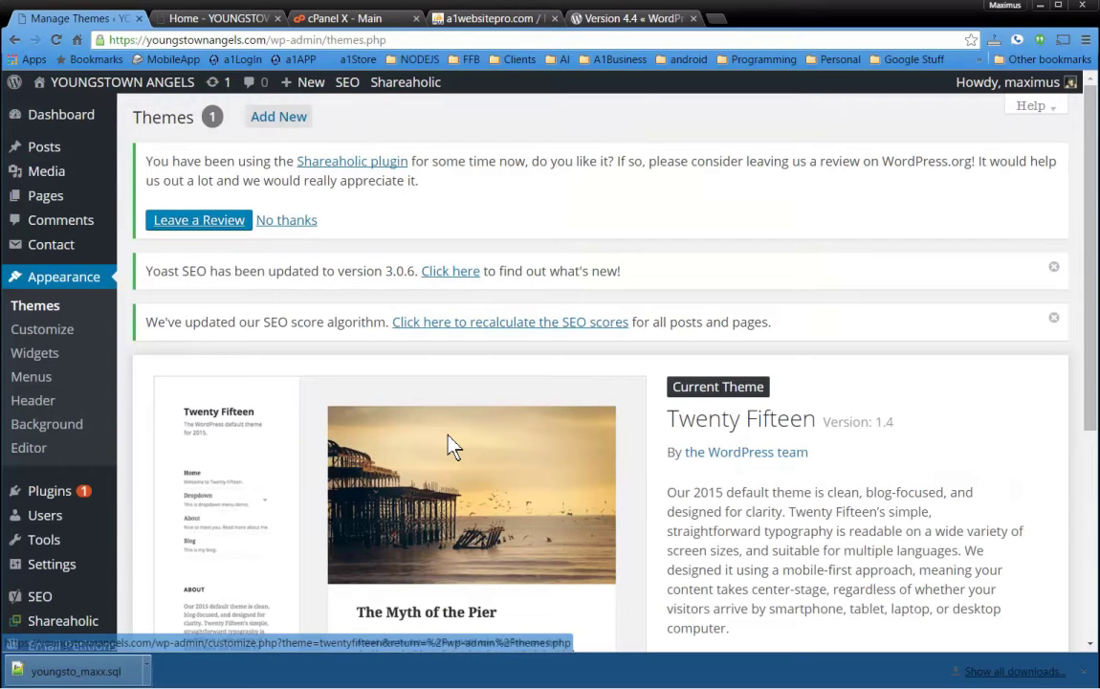
# Step: Search Google for '2016 theme wordpress' in a new tab
pyautogui.click(611, 21)
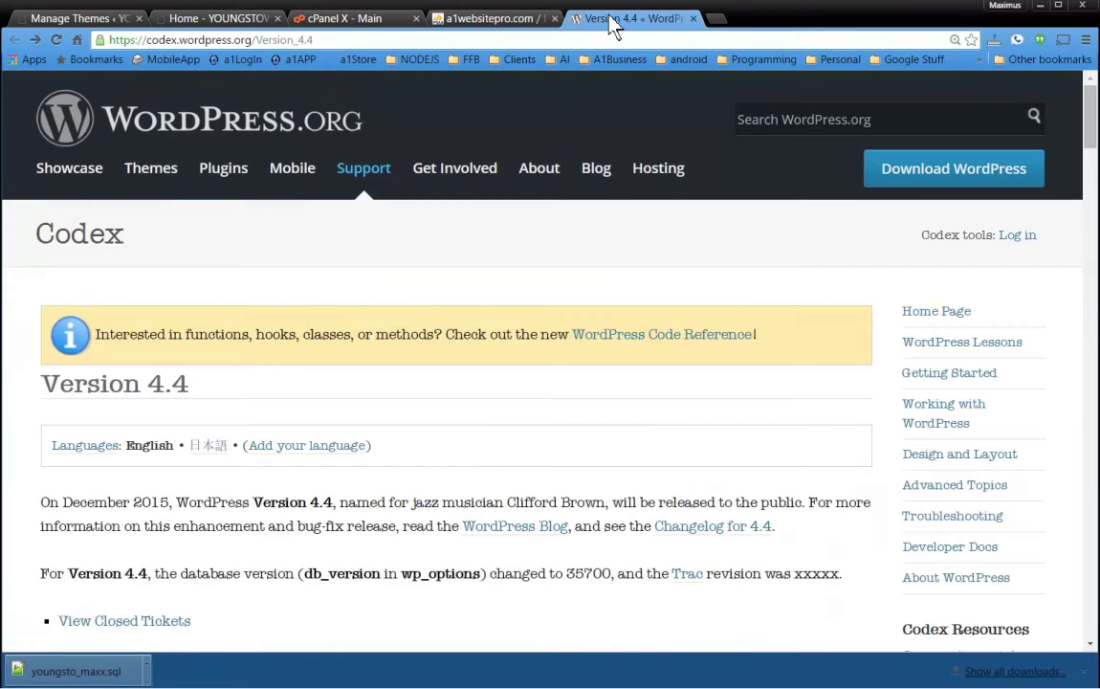
pyautogui.hotkey('ctrl', 't')
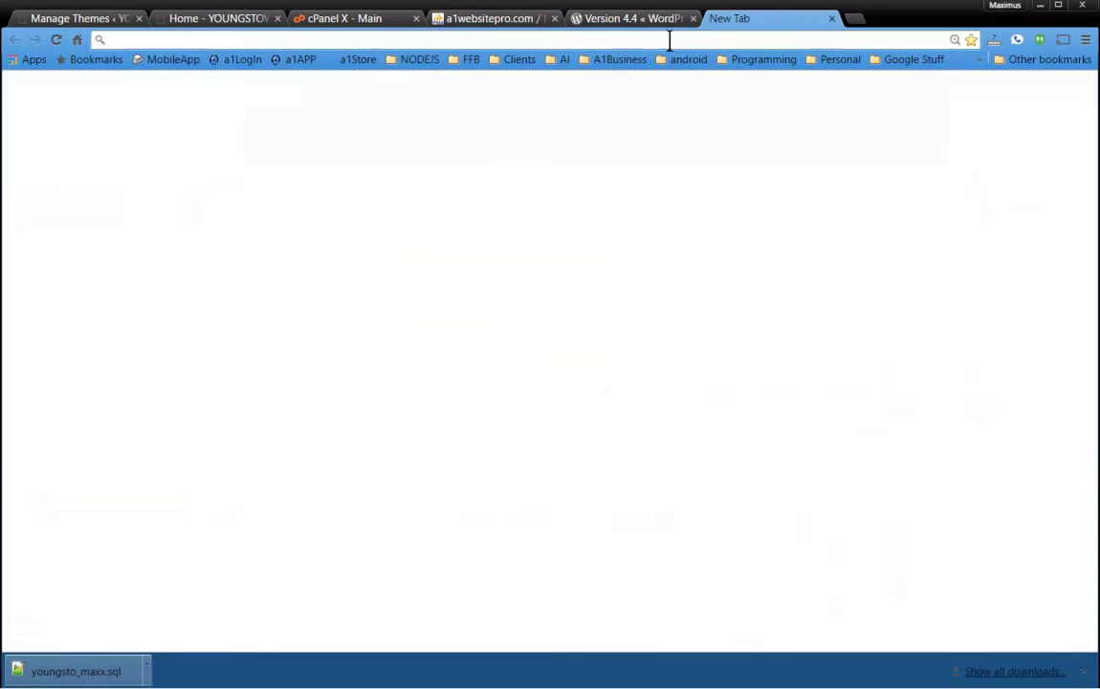
pyautogui.write('20')
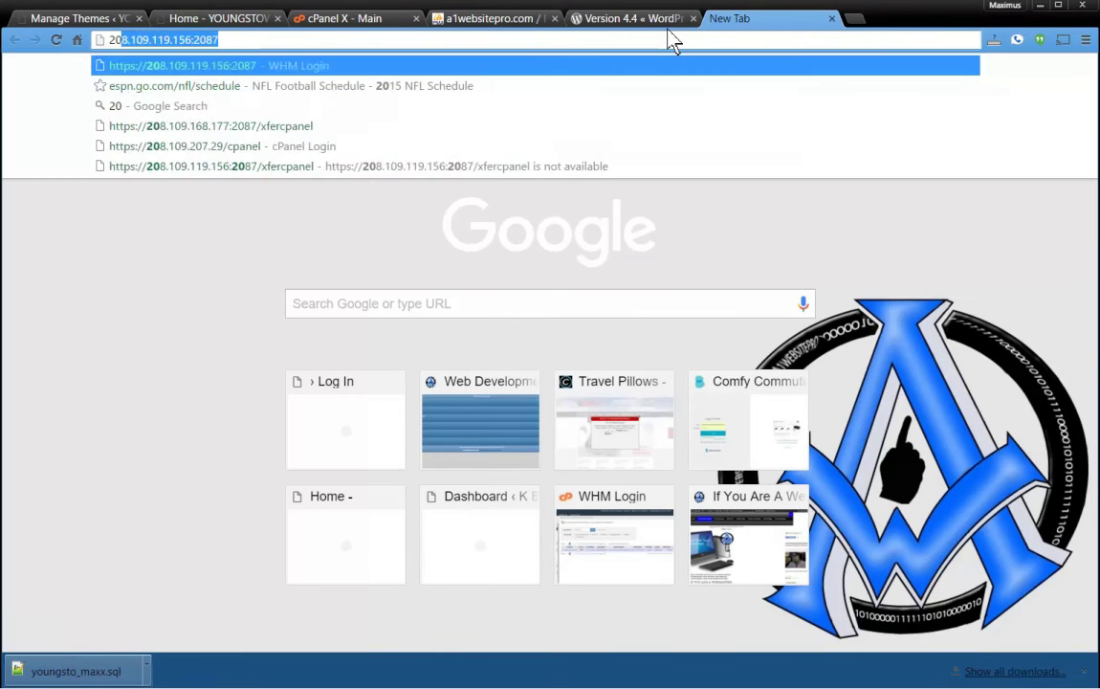
pyautogui.write('16 theme wordpress')
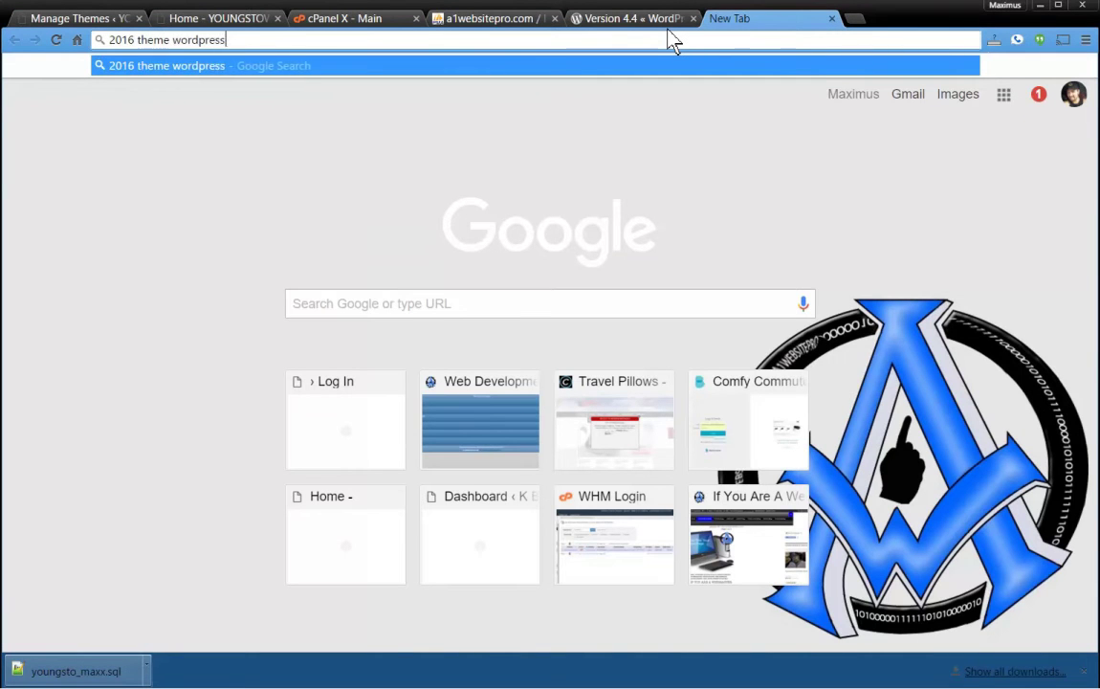
pyautogui.press('Return')
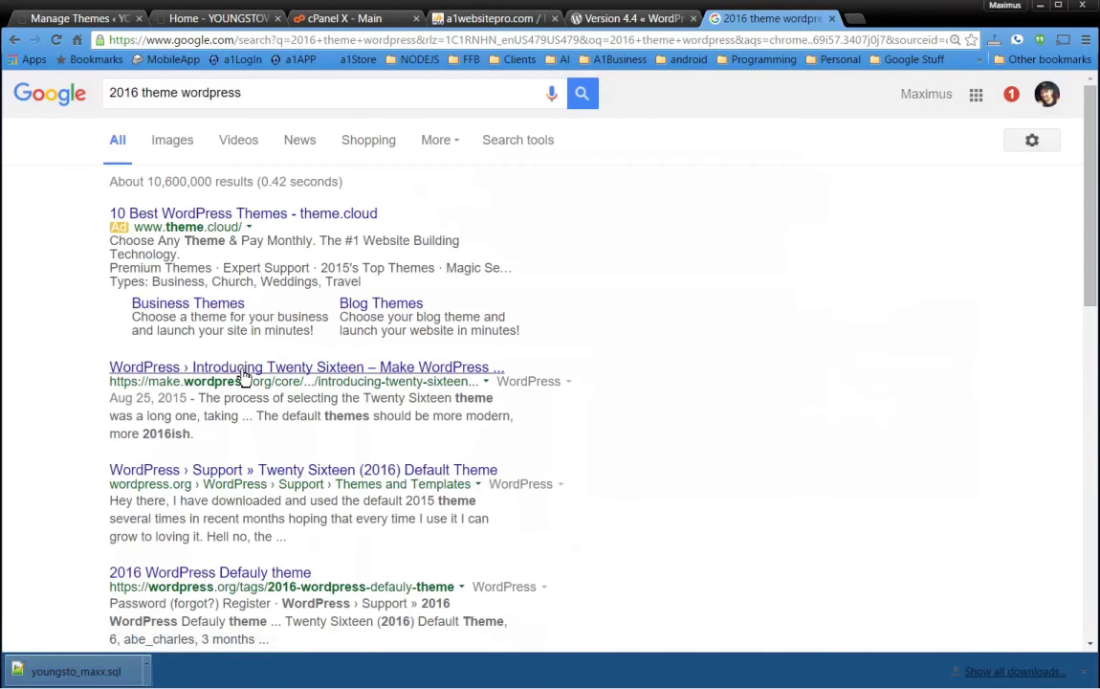
# Step: Read the Introducing Twenty Sixteen article, then go back to the search results
pyautogui.click(250, 370)
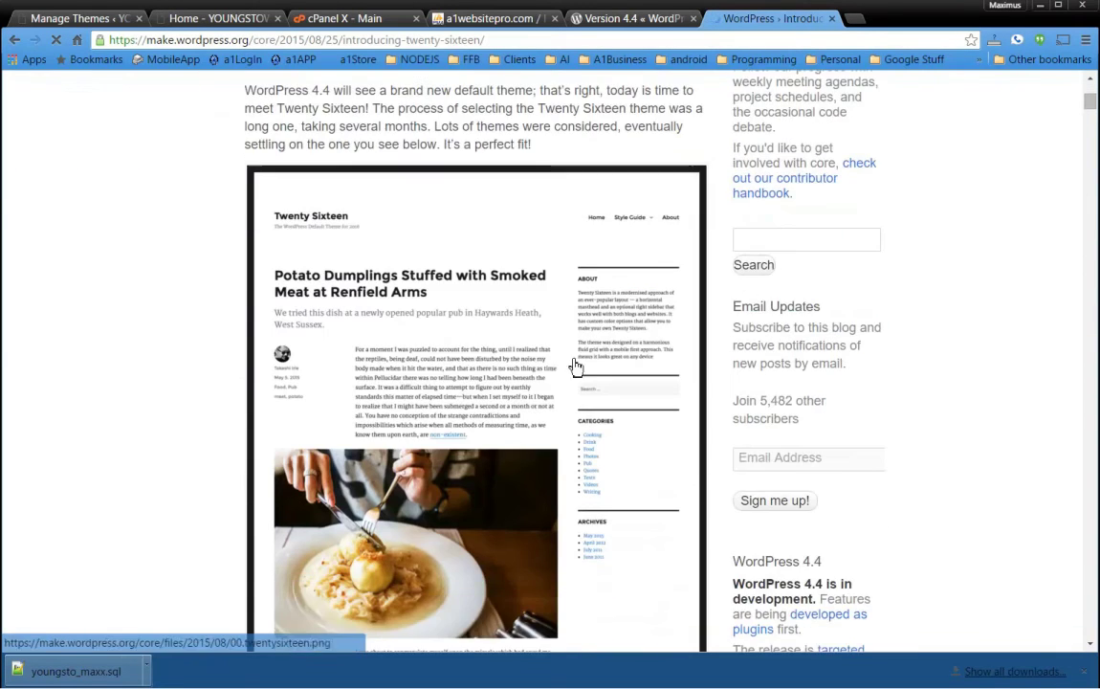
pyautogui.scroll(-10, 536, 412)
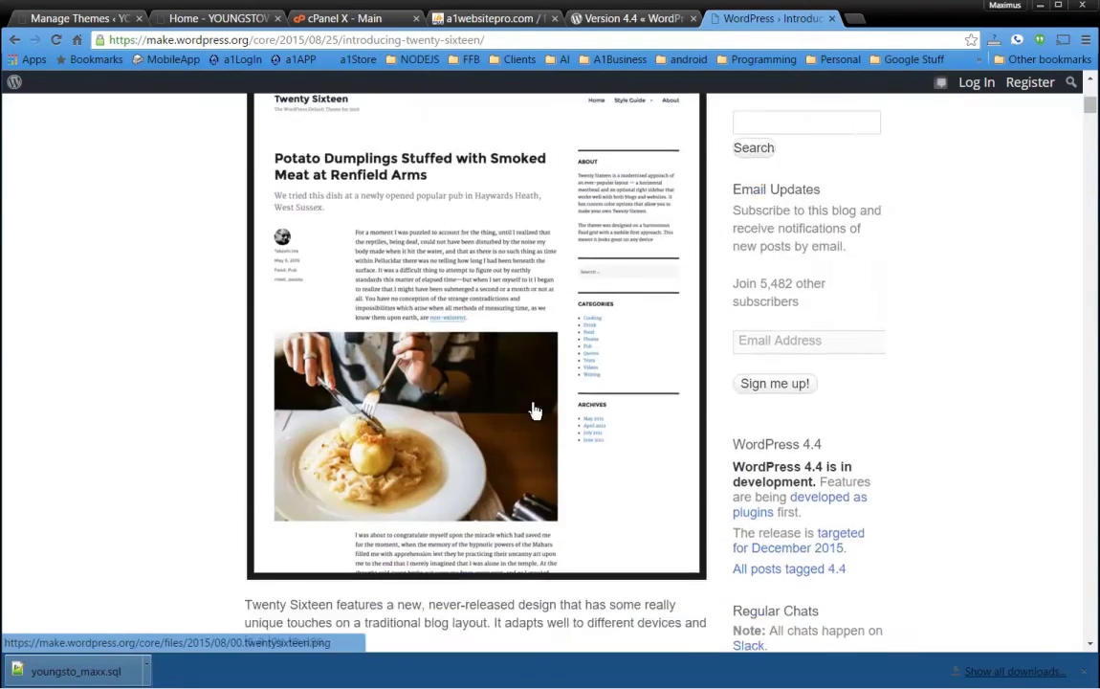
pyautogui.scroll(-10, 536, 411)
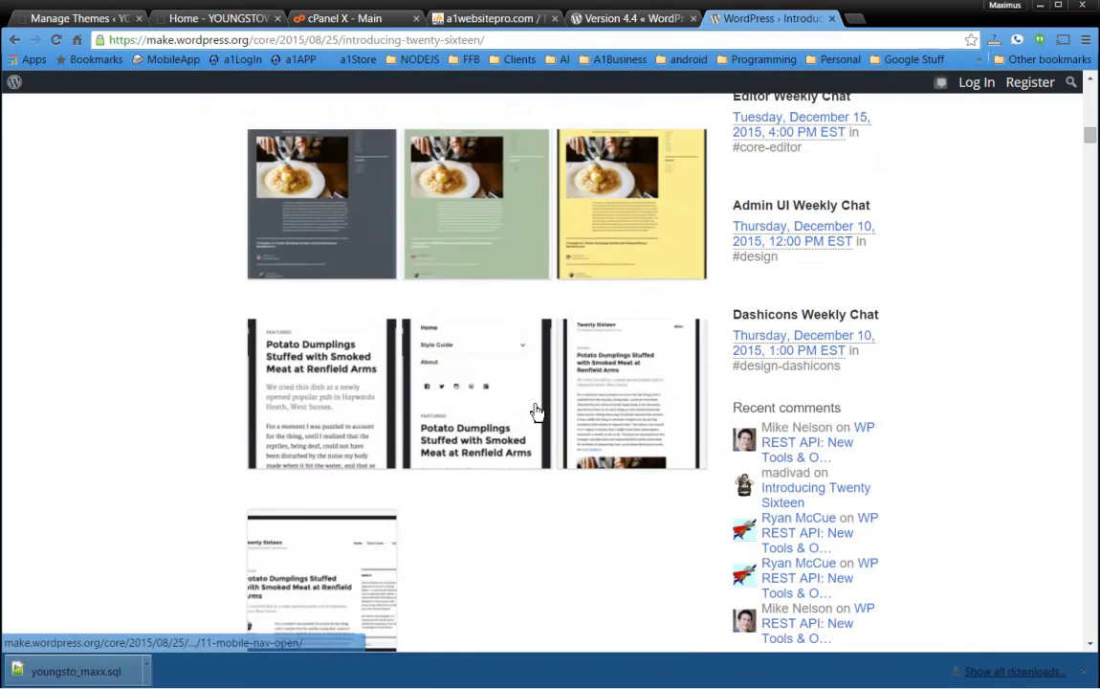
pyautogui.scroll(-2, 538, 414)
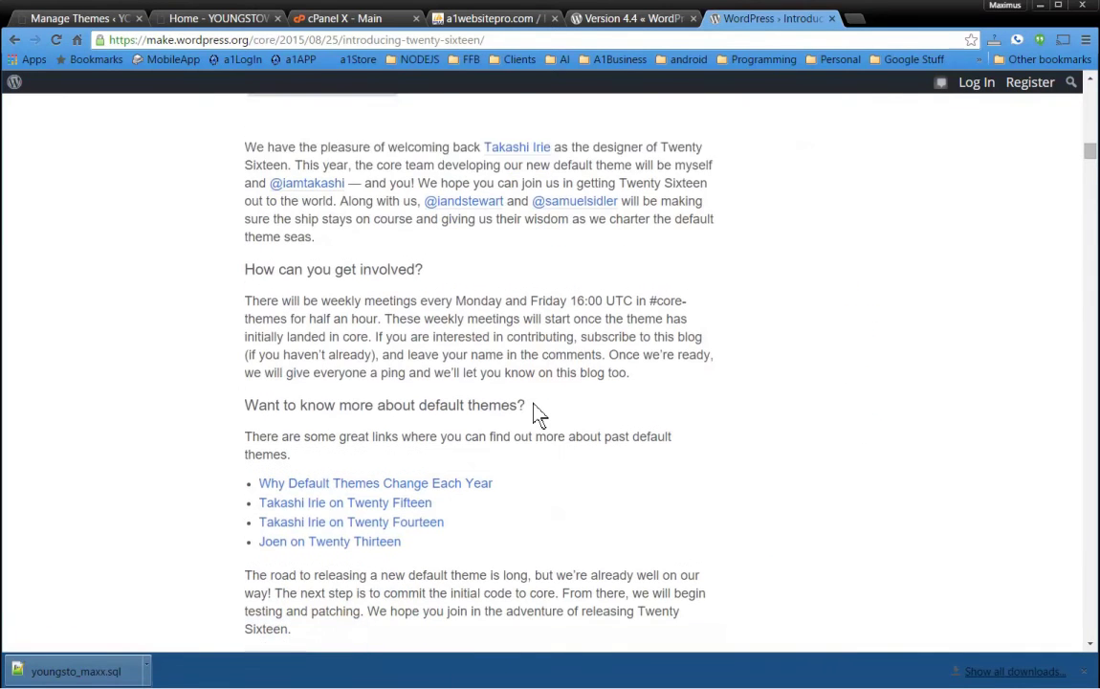
pyautogui.scroll(-1, 535, 412)
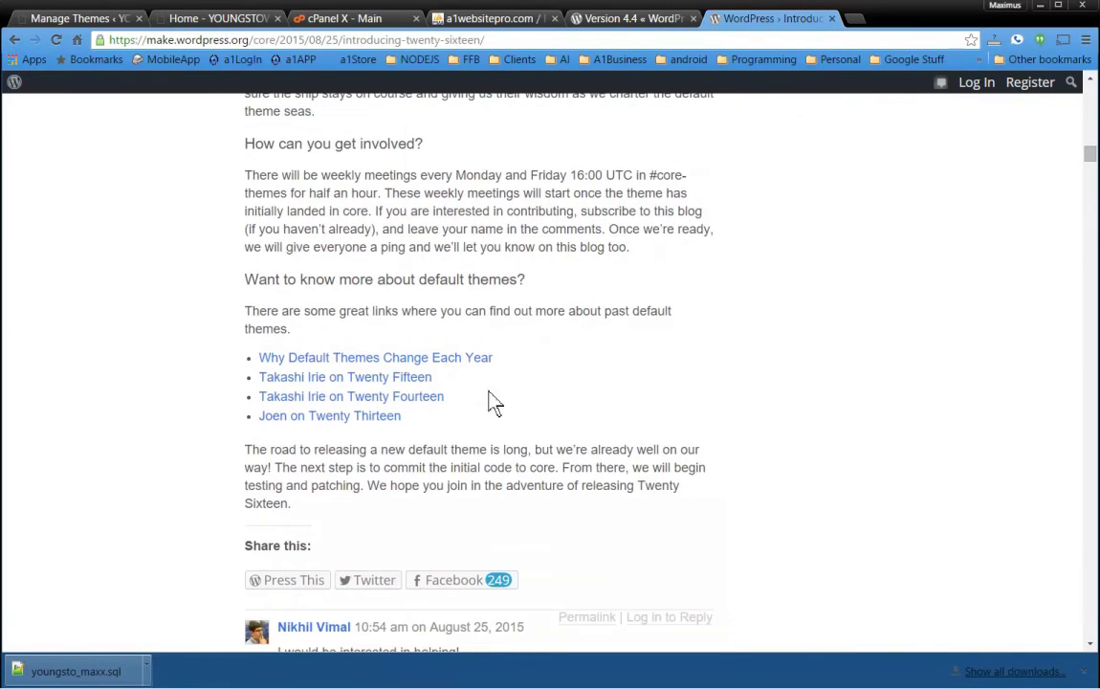
pyautogui.click(14, 39)
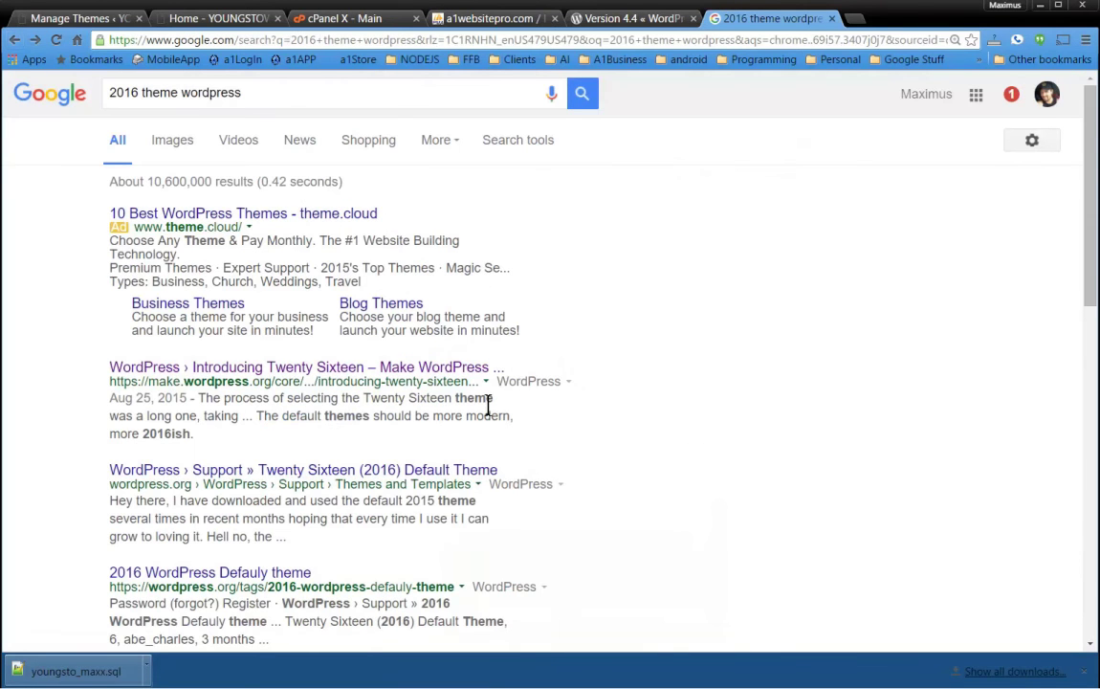
# Step: Open the Twenty Sixteen forum topic and theme directory page, then return to the Youngstown Angels tab
pyautogui.click(287, 472)
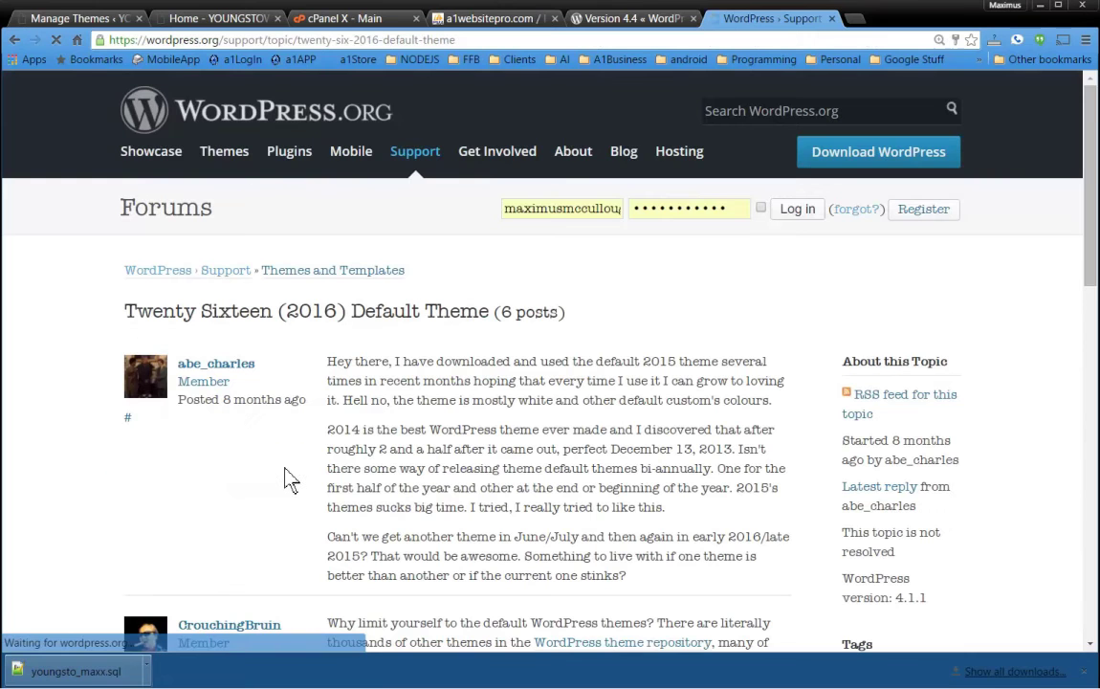
pyautogui.scroll(-3, 516, 436)
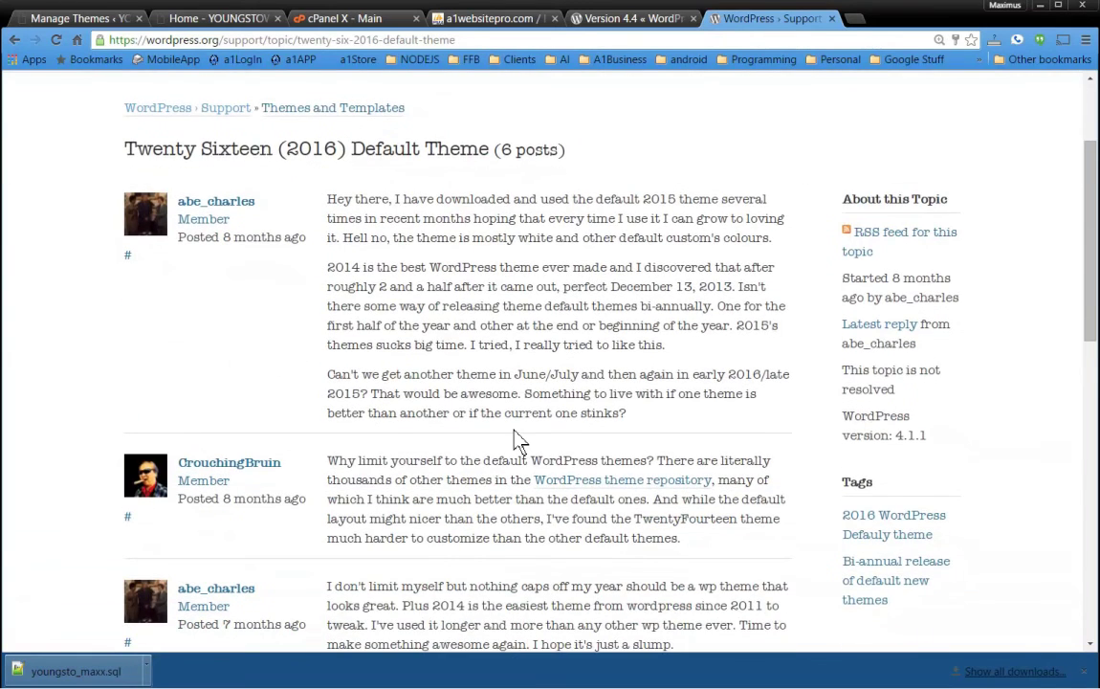
pyautogui.scroll(-2, 518, 442)
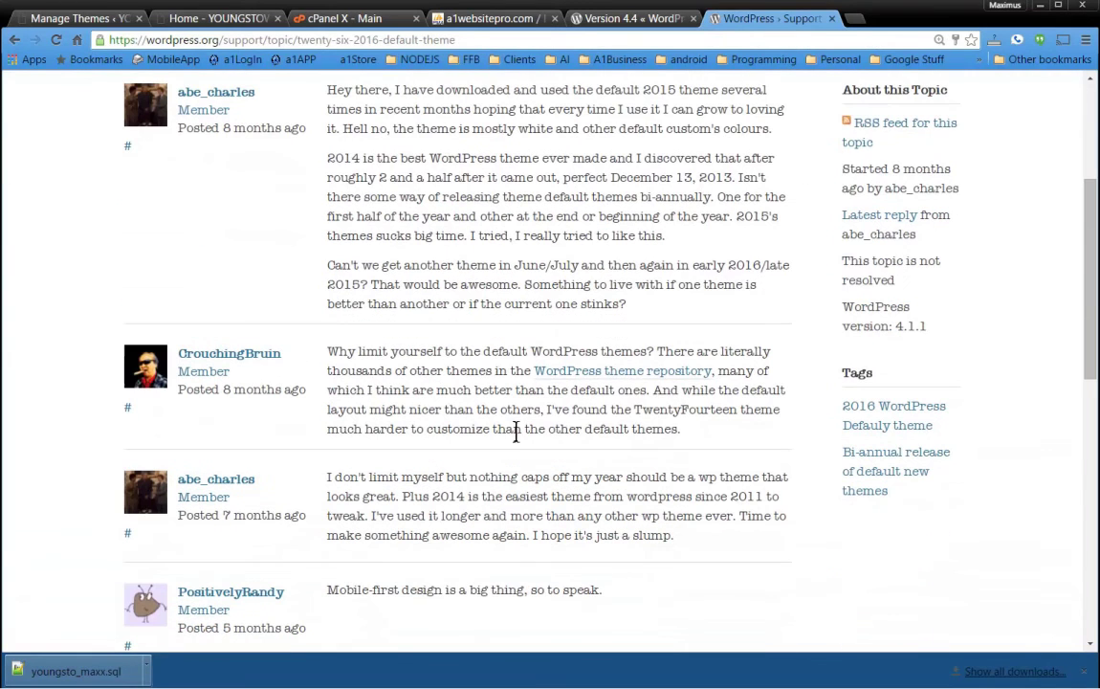
pyautogui.click(620, 372)
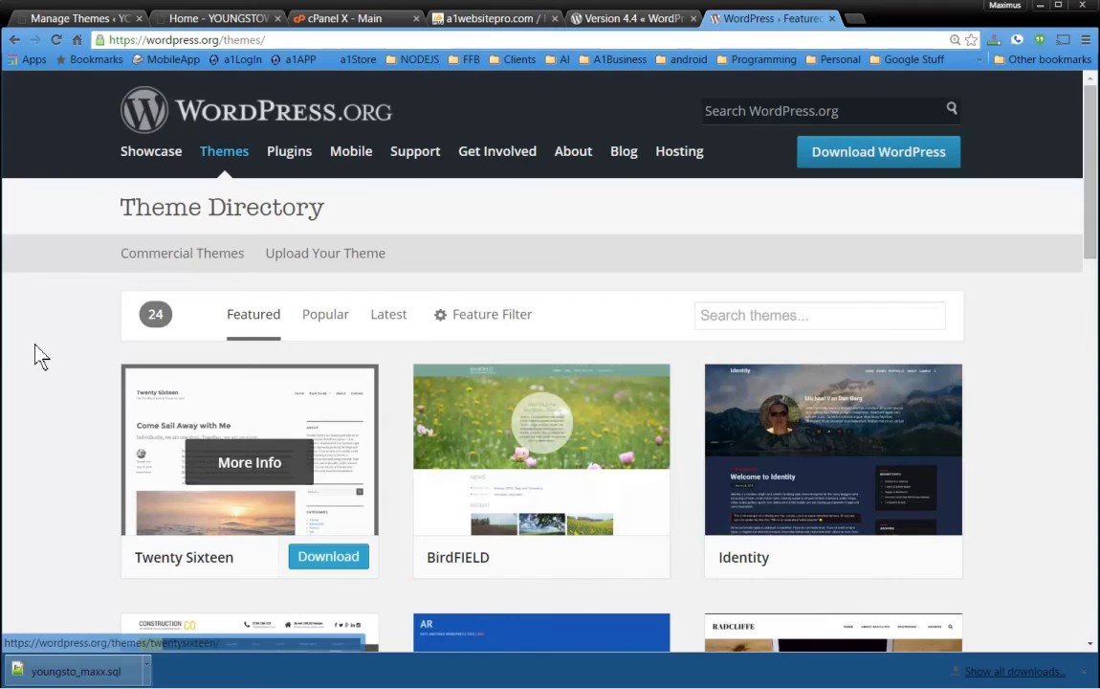
pyautogui.scroll(-3, 69, 363)
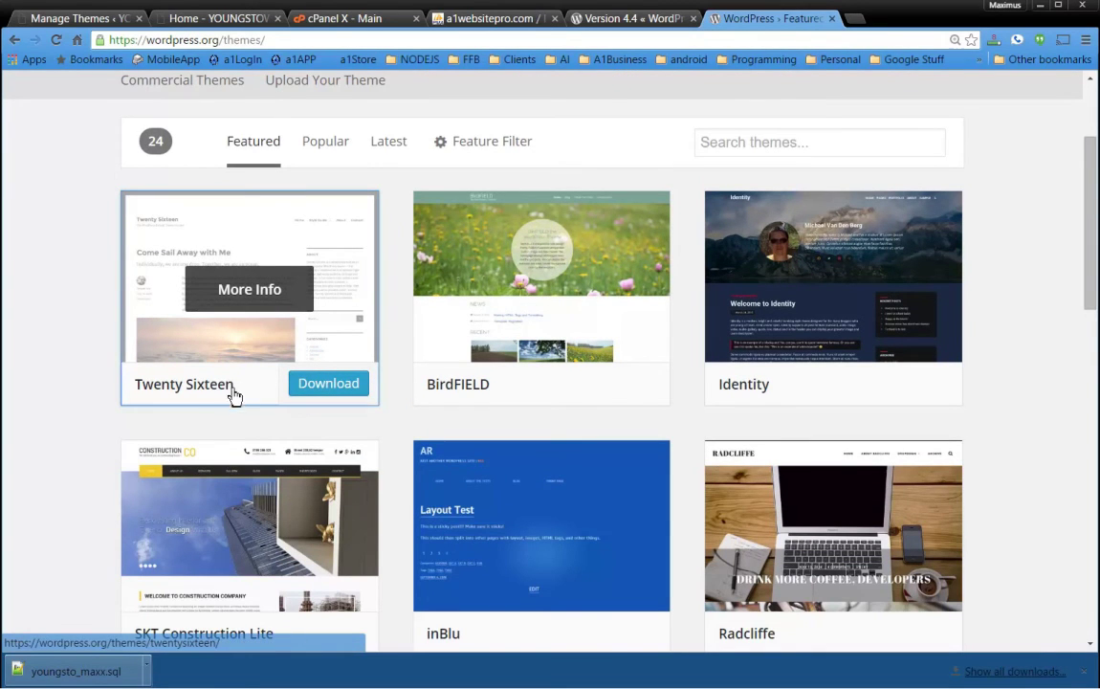
pyautogui.click(196, 395)
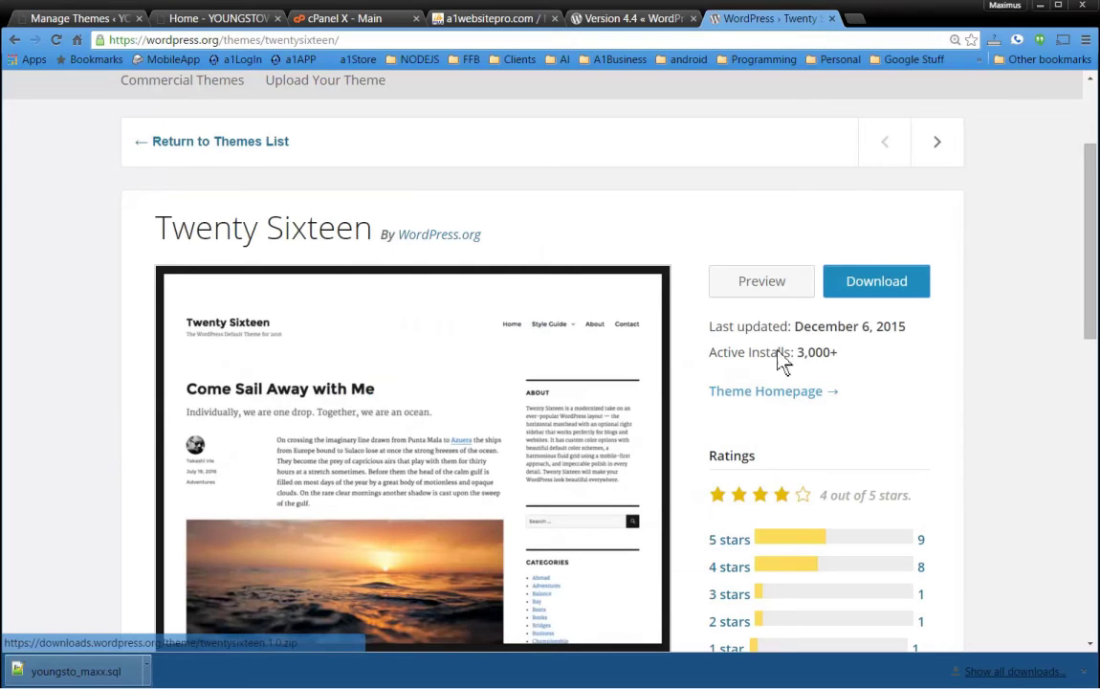
pyautogui.click(204, 19)
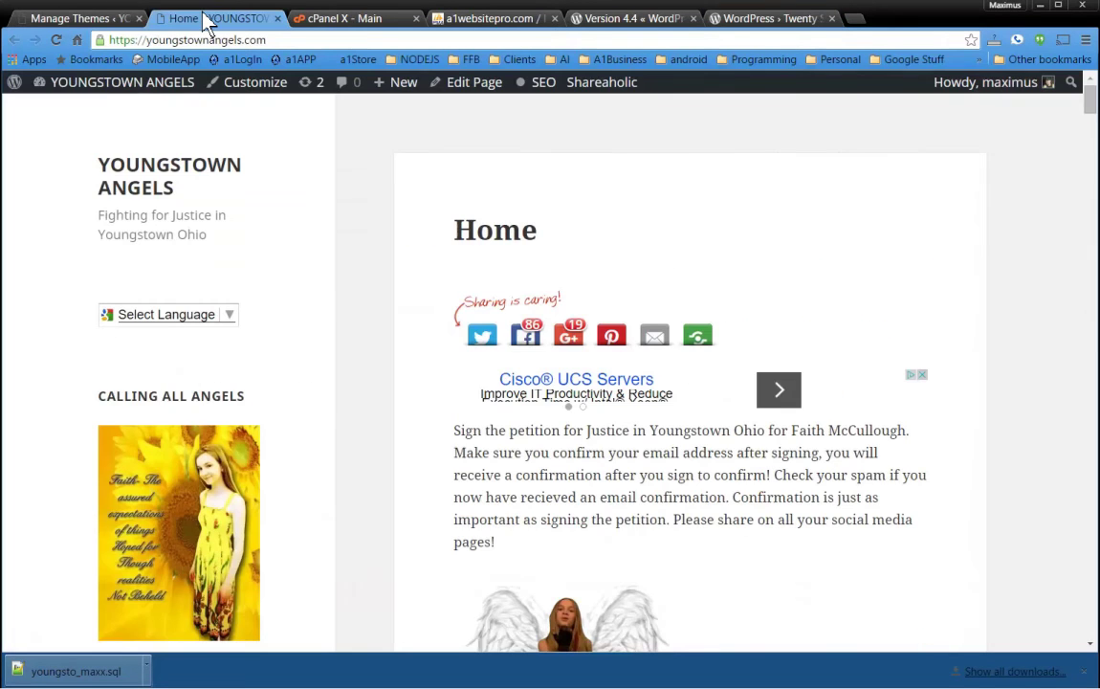
# Step: Search the theme catalogue for 'twenty' and install Twenty Sixteen
pyautogui.click(84, 17)
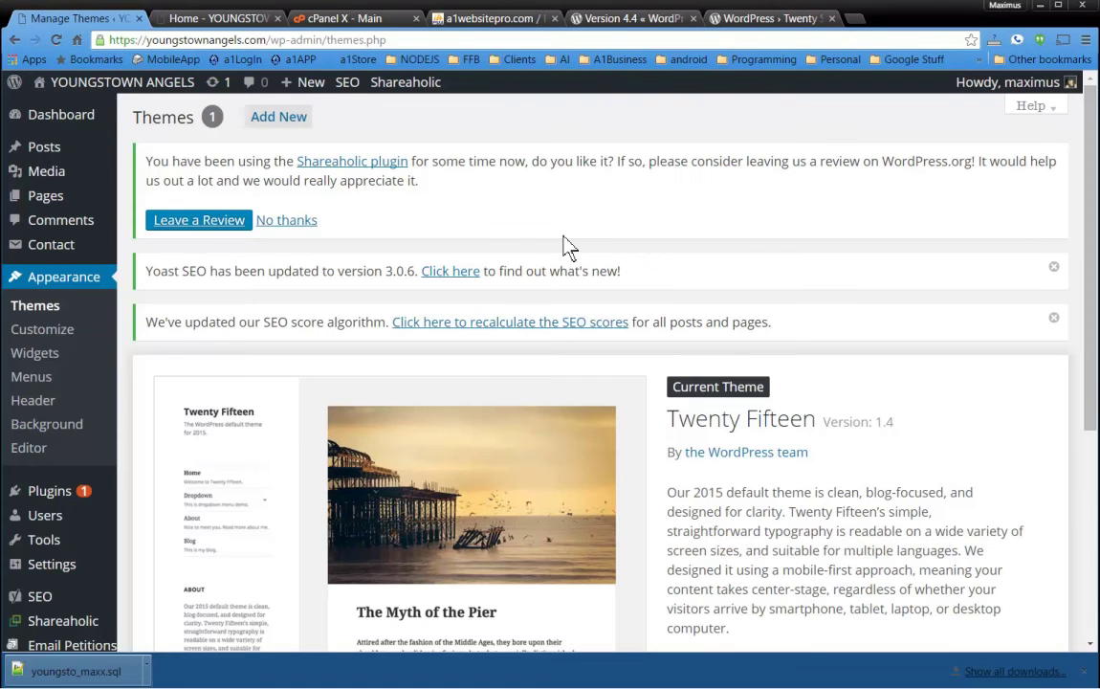
pyautogui.click(277, 121)
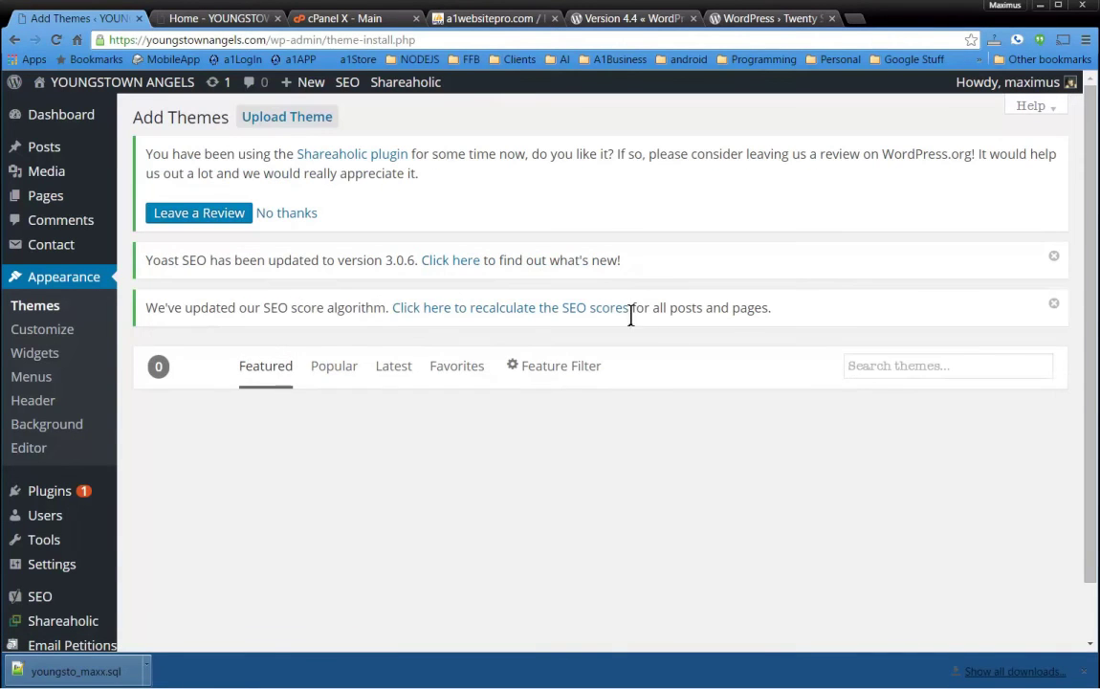
pyautogui.click(898, 371)
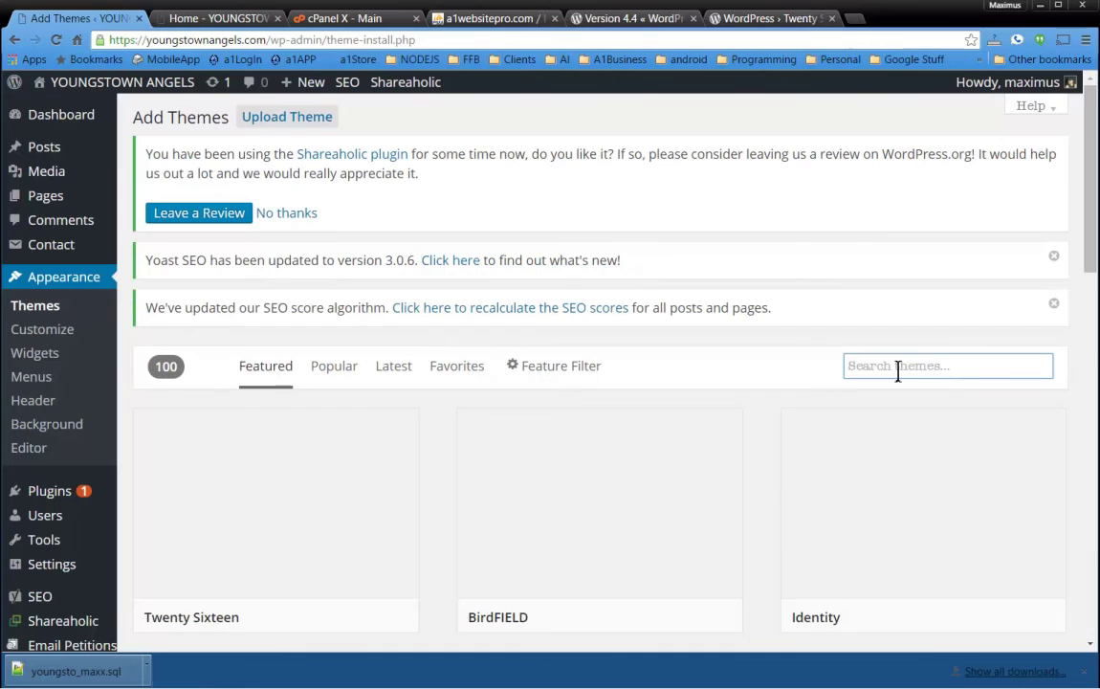
pyautogui.write('twe')
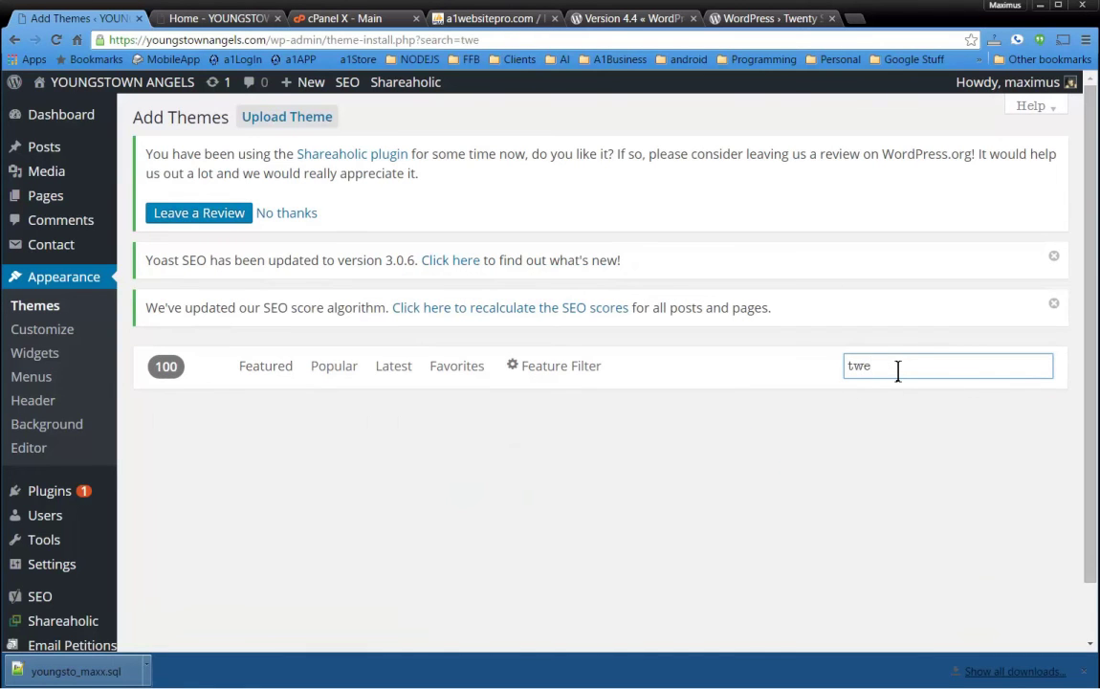
pyautogui.write('nty')
pyautogui.moveTo(248, 568)
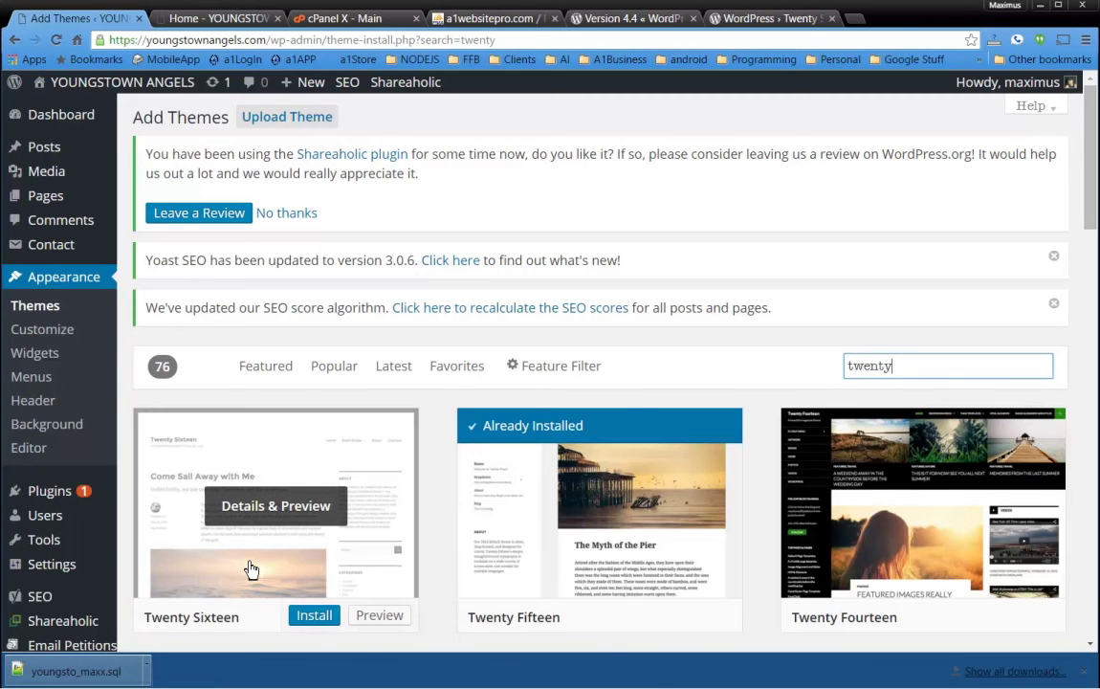
pyautogui.click(314, 616)
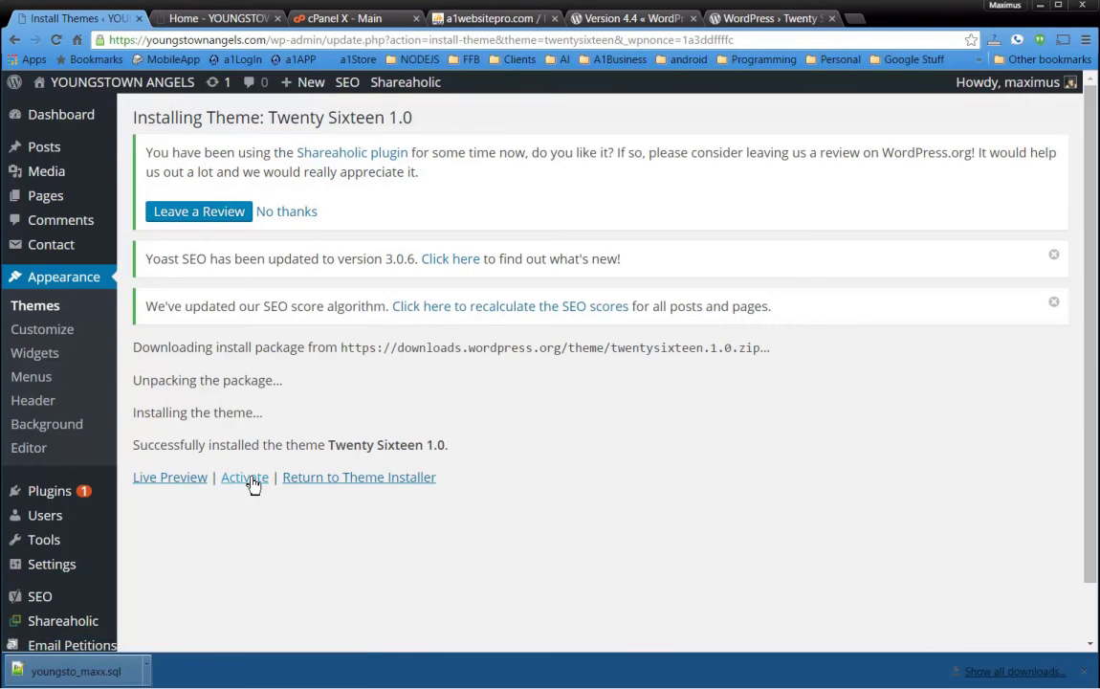
# Step: Activate Twenty Sixteen as the site's theme
pyautogui.click(249, 480)
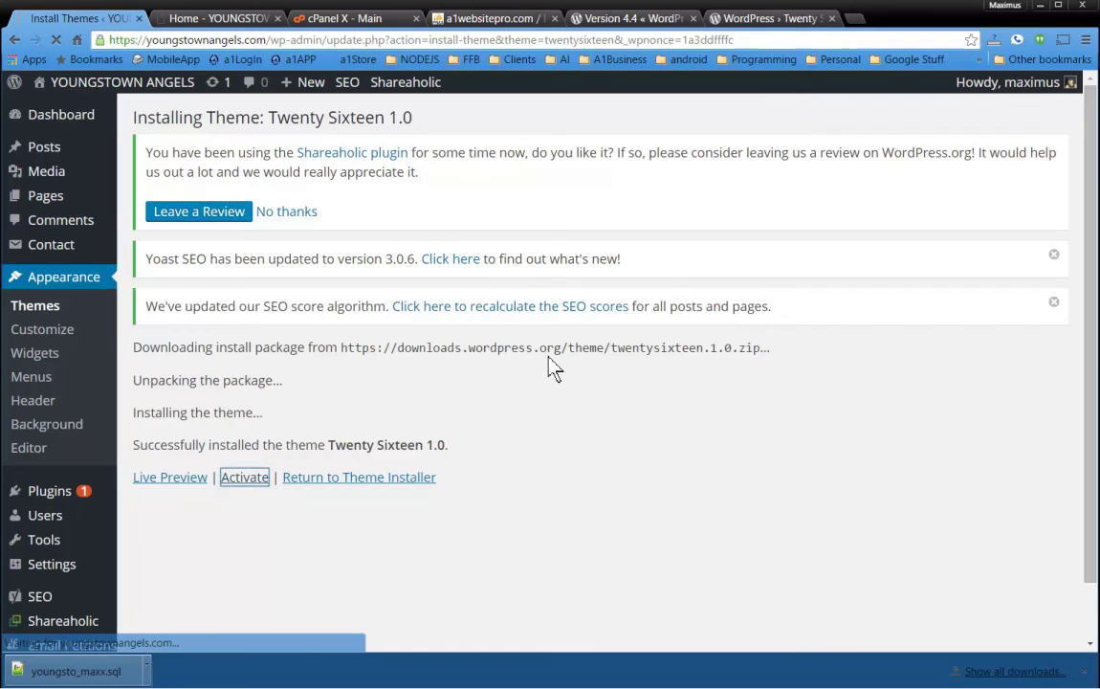
pyautogui.scroll(-1, 450, 445)
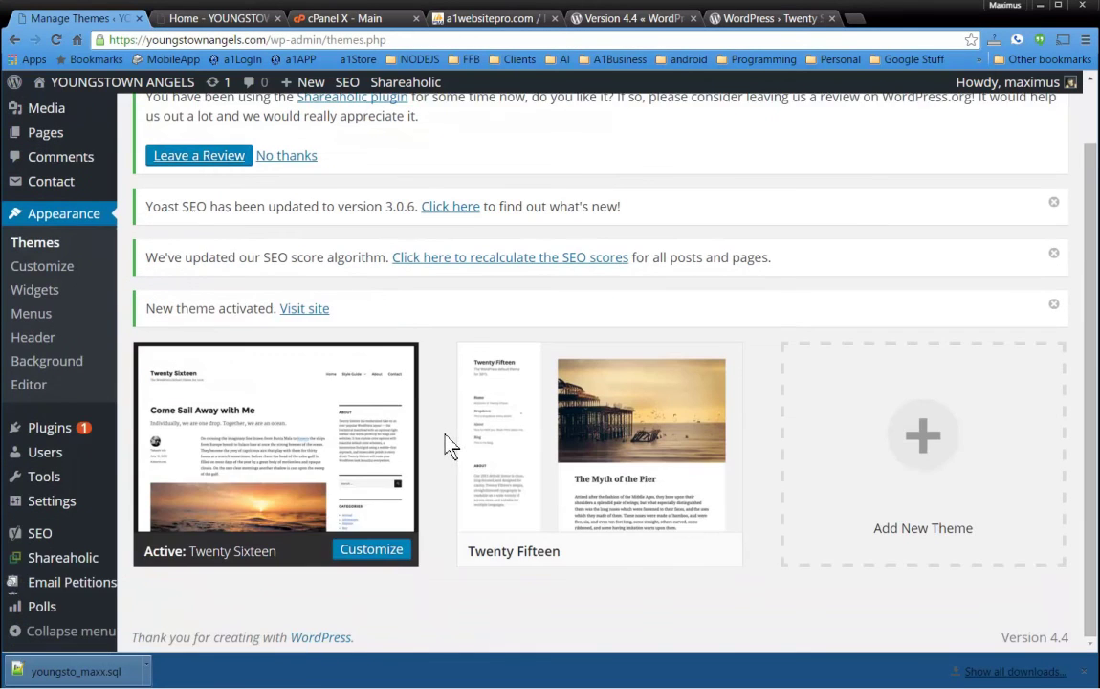
pyautogui.scroll(1, 450, 445)
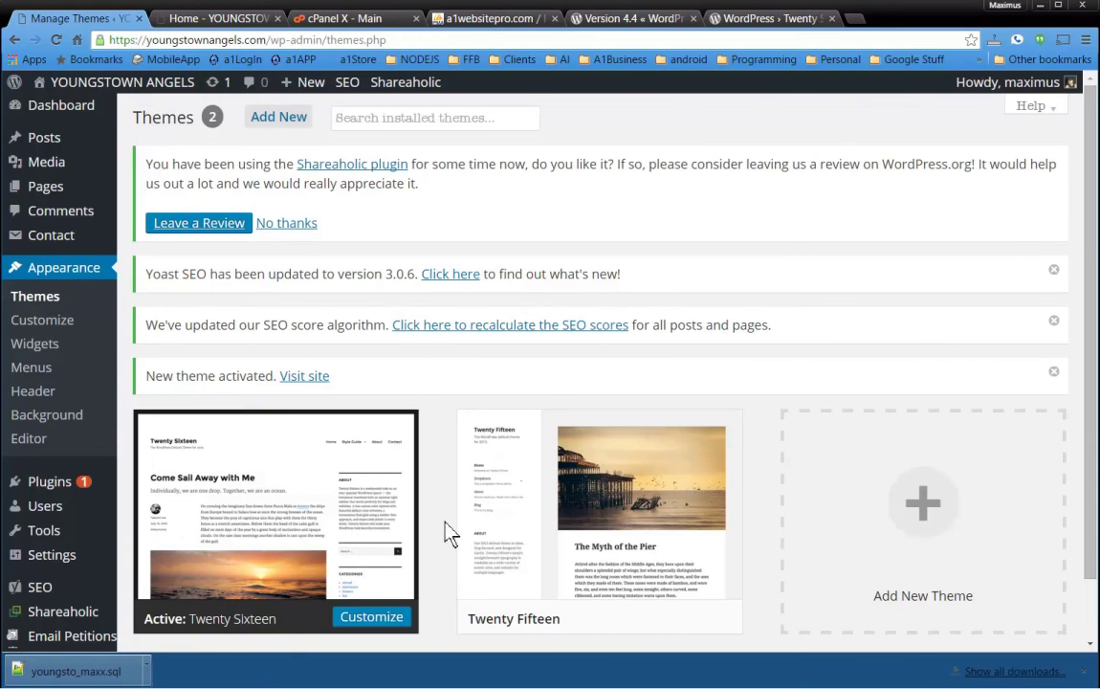
# Step: Reload the Home tab, scroll through the Twenty Sixteen page, then narrow the window to phone width
pyautogui.click(235, 28)
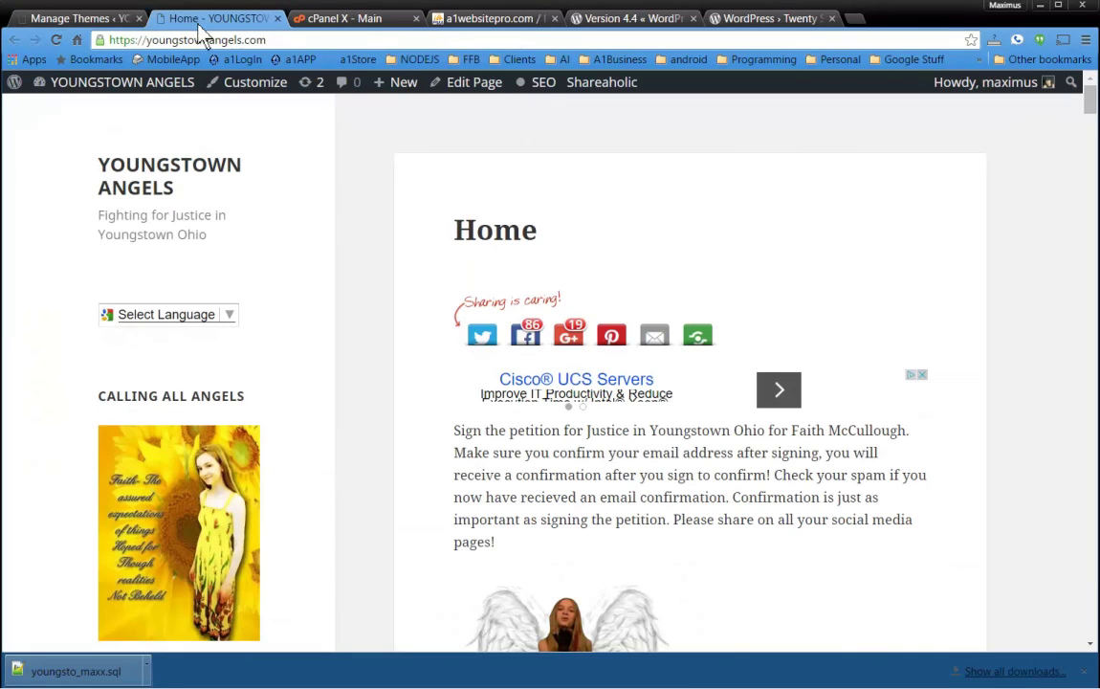
pyautogui.click(55, 39)
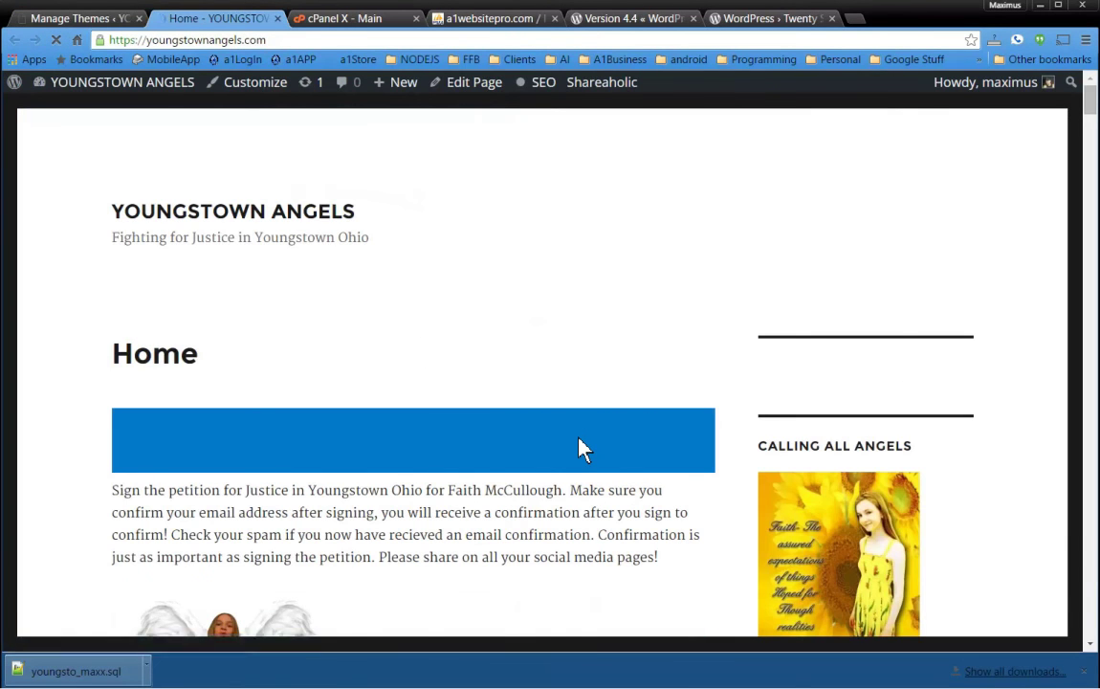
pyautogui.scroll(-3, 520, 395)
pyautogui.scroll(-10, 583, 450)
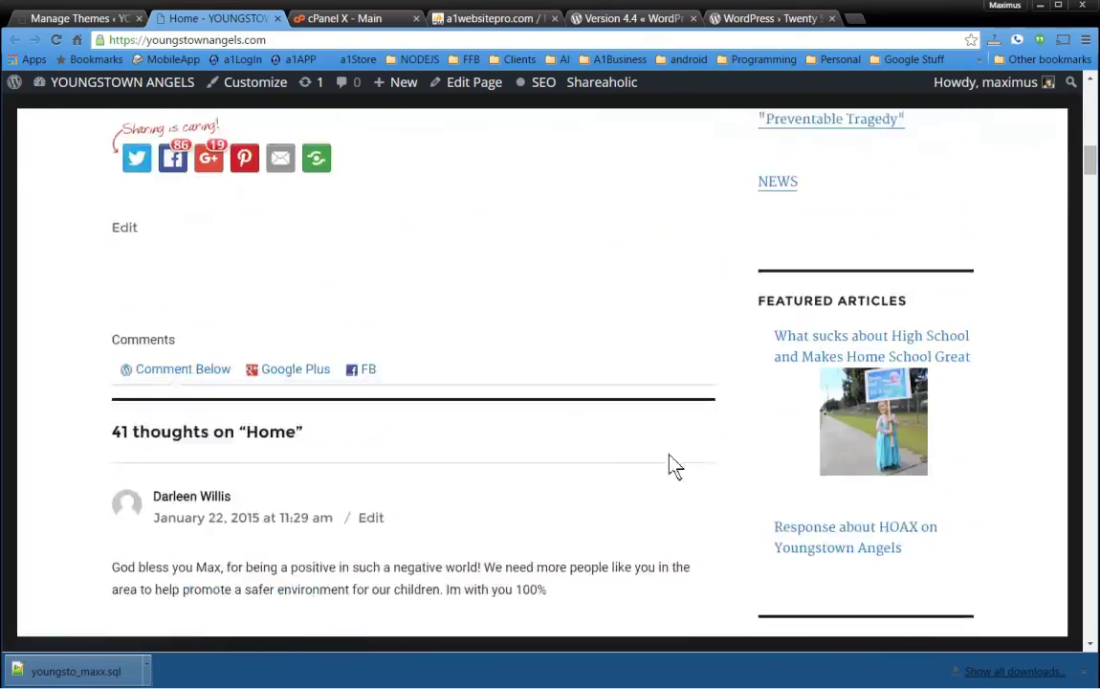
pyautogui.scroll(10, 582, 360)
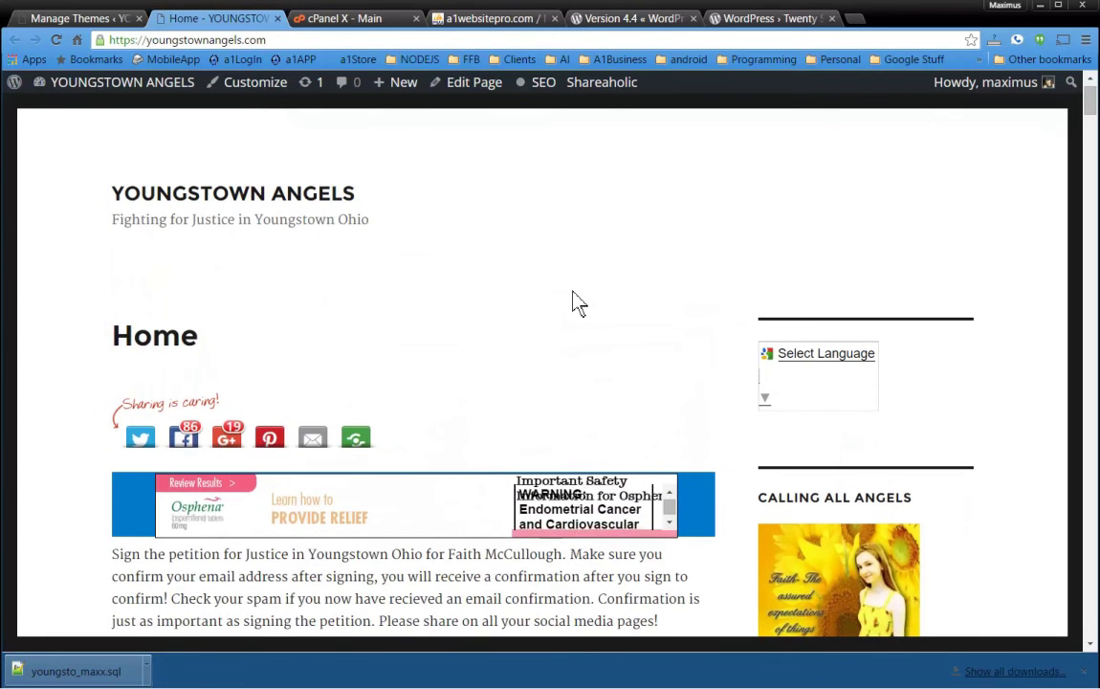
pyautogui.scroll(-3, 622, 330)
pyautogui.scroll(-10, 622, 335)
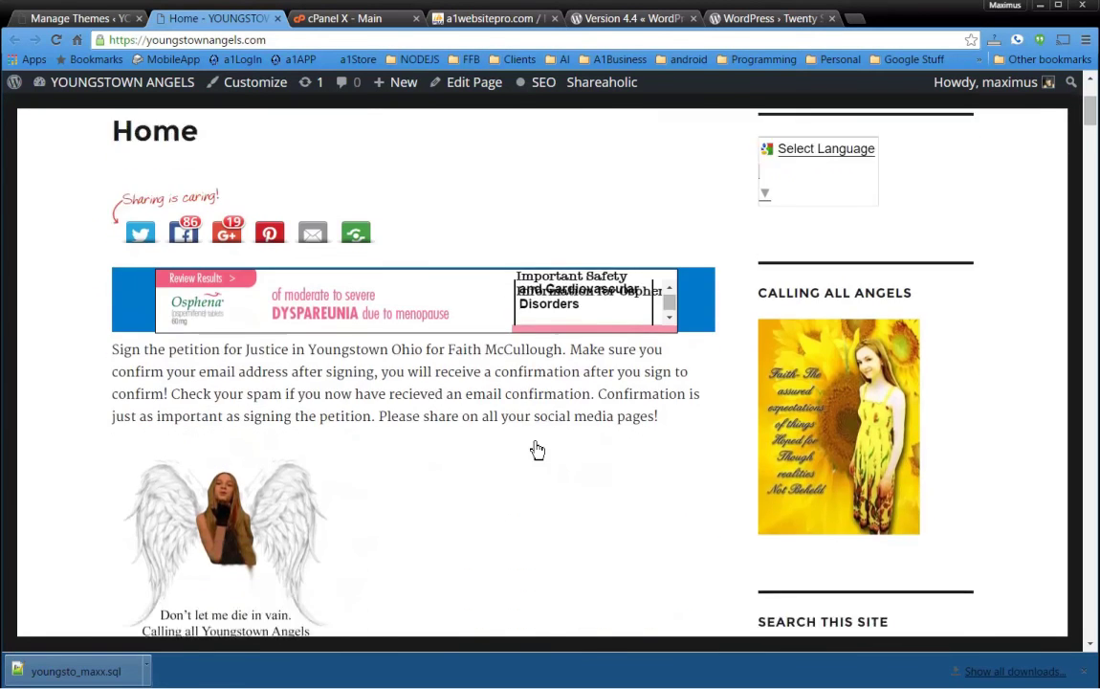
pyautogui.scroll(-9, 586, 379)
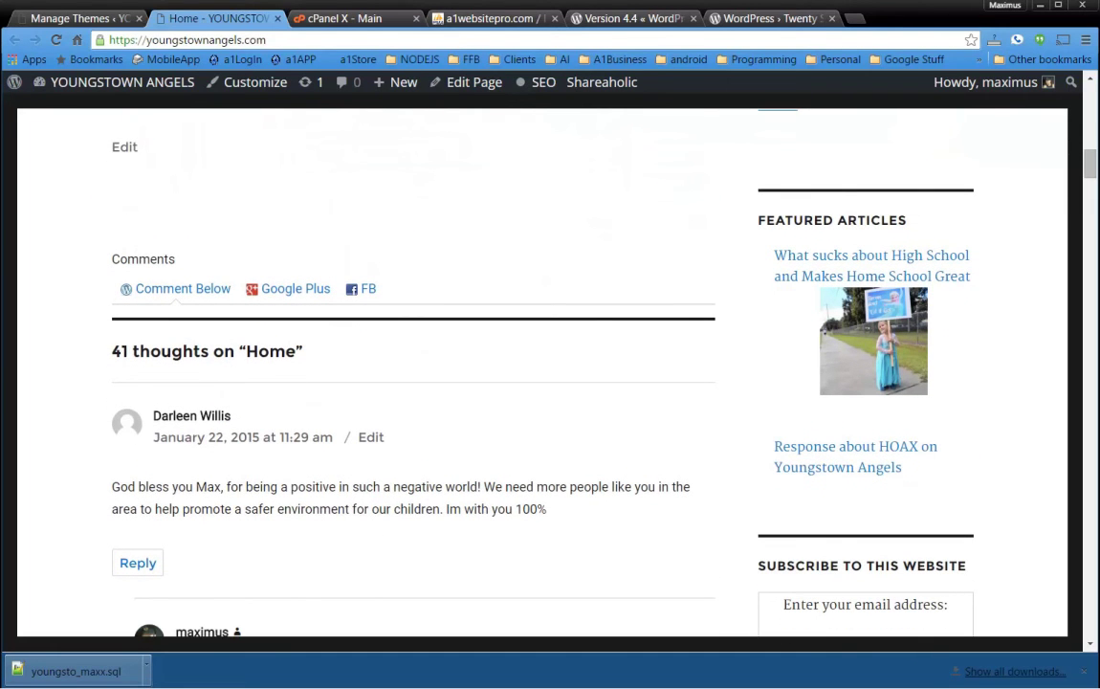
pyautogui.moveTo(1094, 209); pyautogui.dragTo(349, 209)
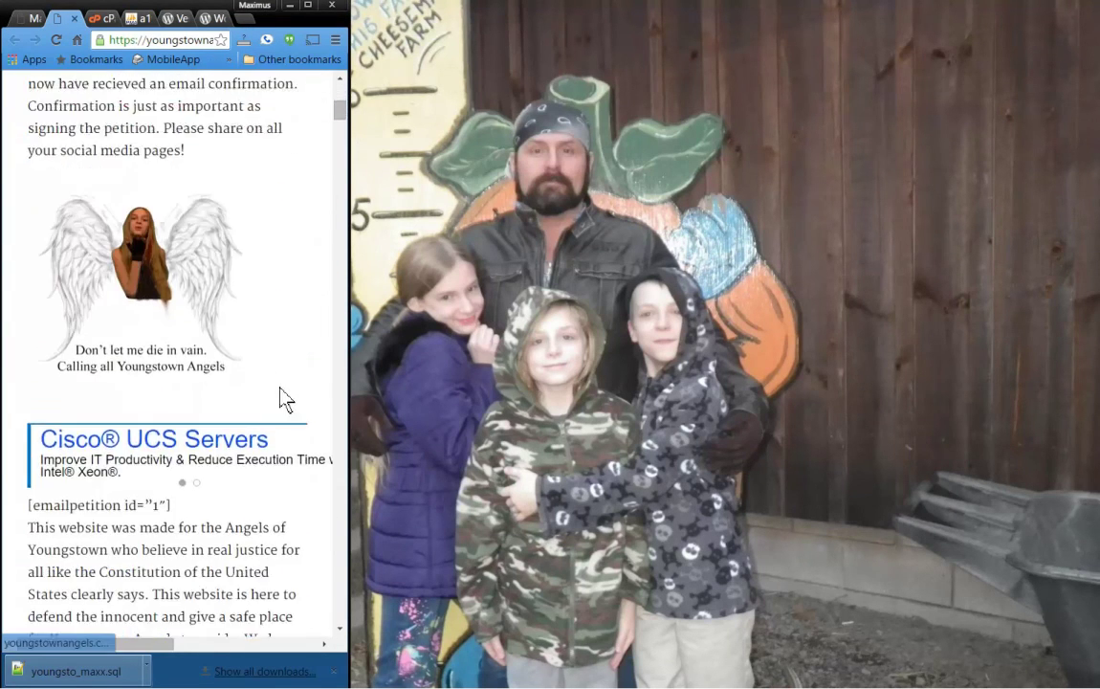
pyautogui.scroll(-10, 285, 400)
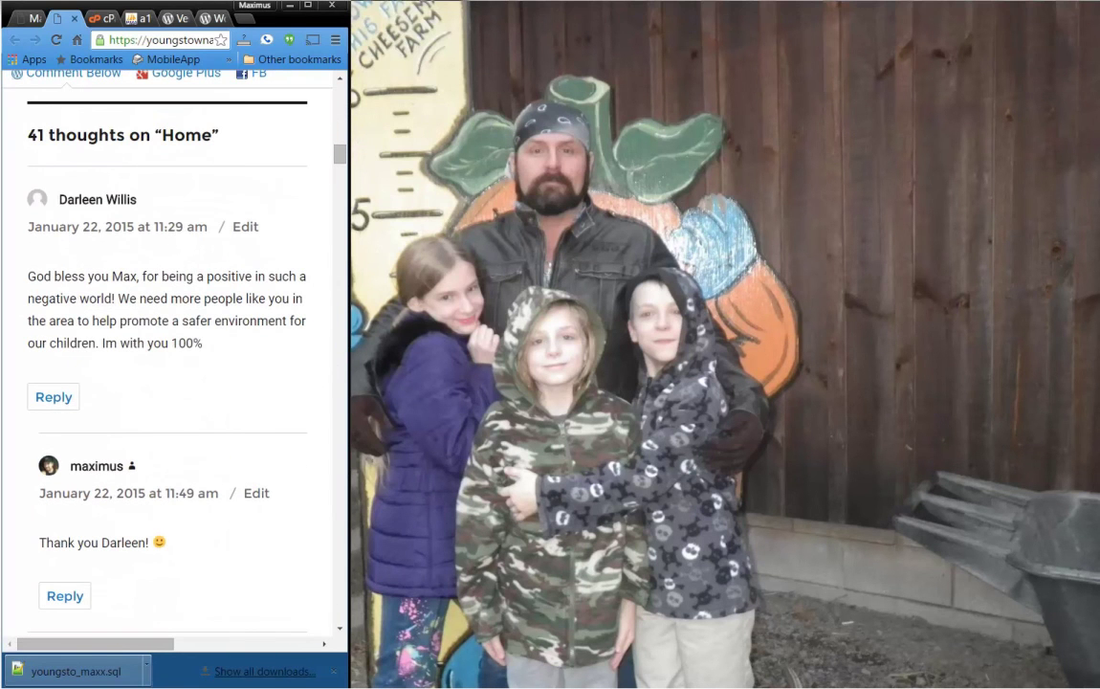
# Step: Maximize the browser, return to the WordPress Themes page, and close the downloads bar
pyautogui.press('super+Up')
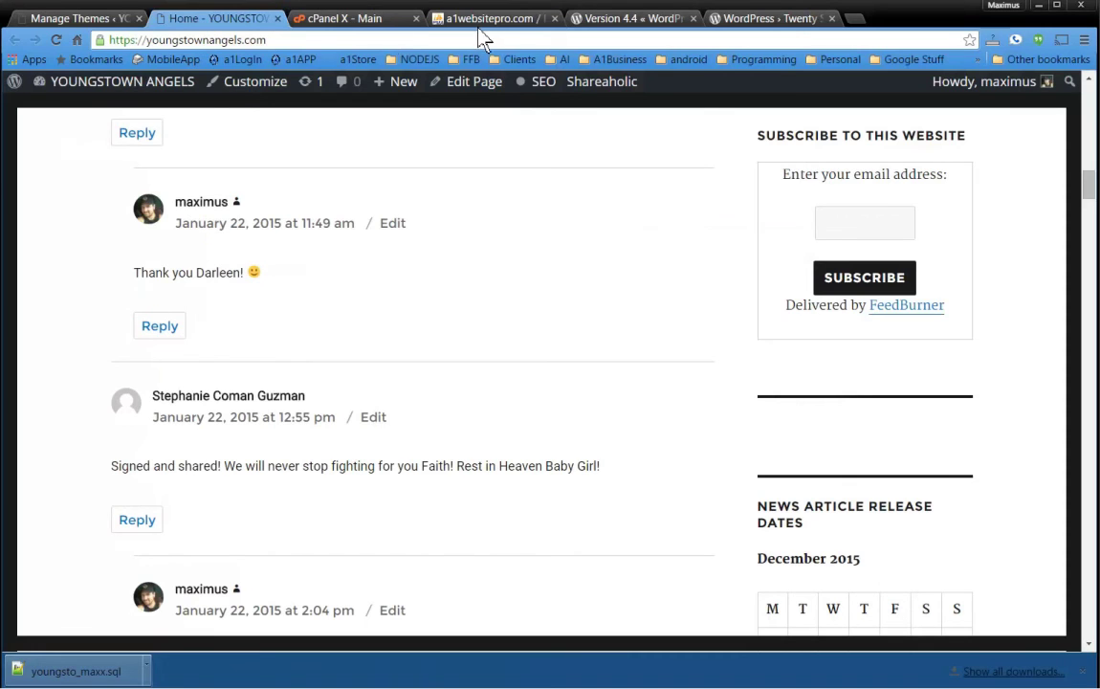
pyautogui.click(346, 19)
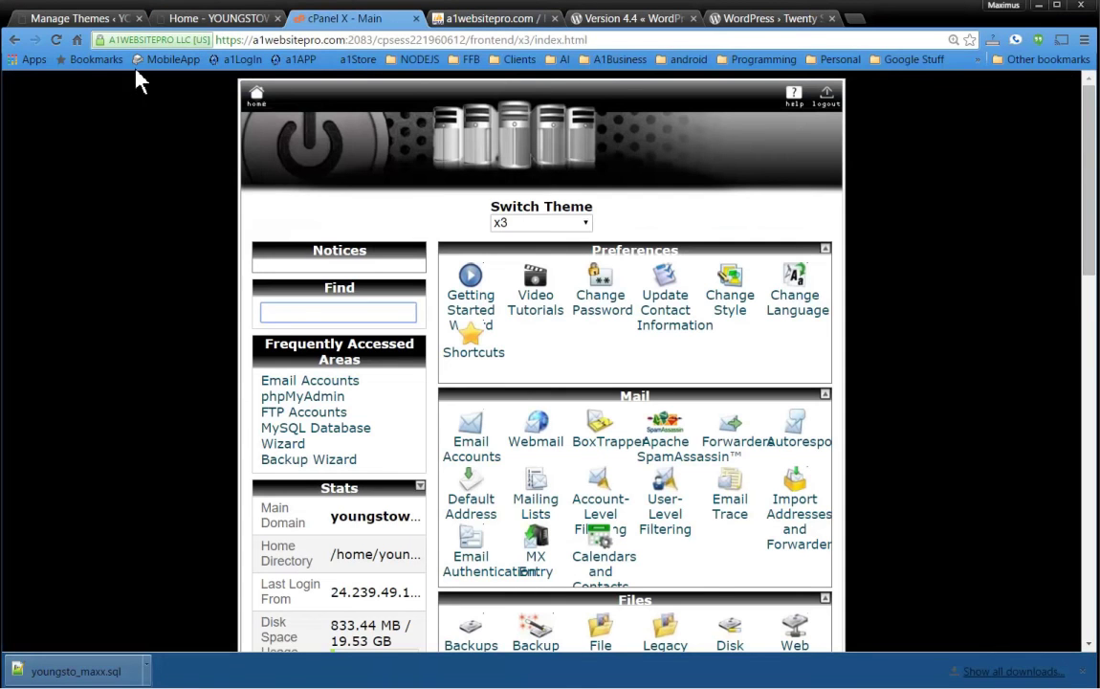
pyautogui.click(76, 19)
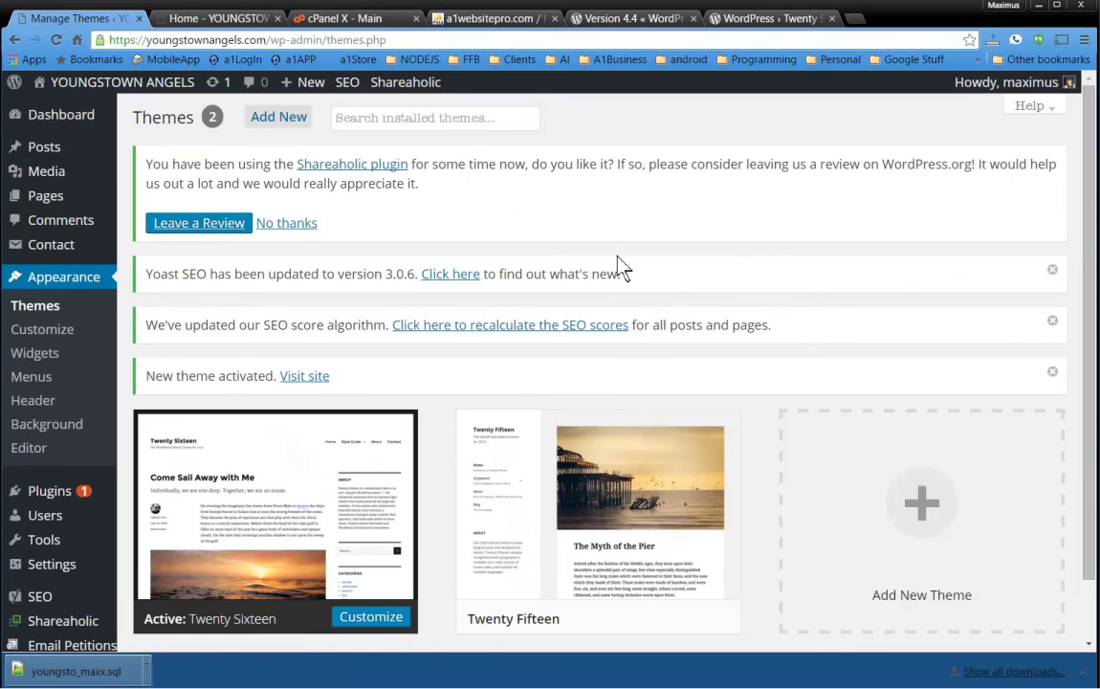
pyautogui.click(1083, 672)
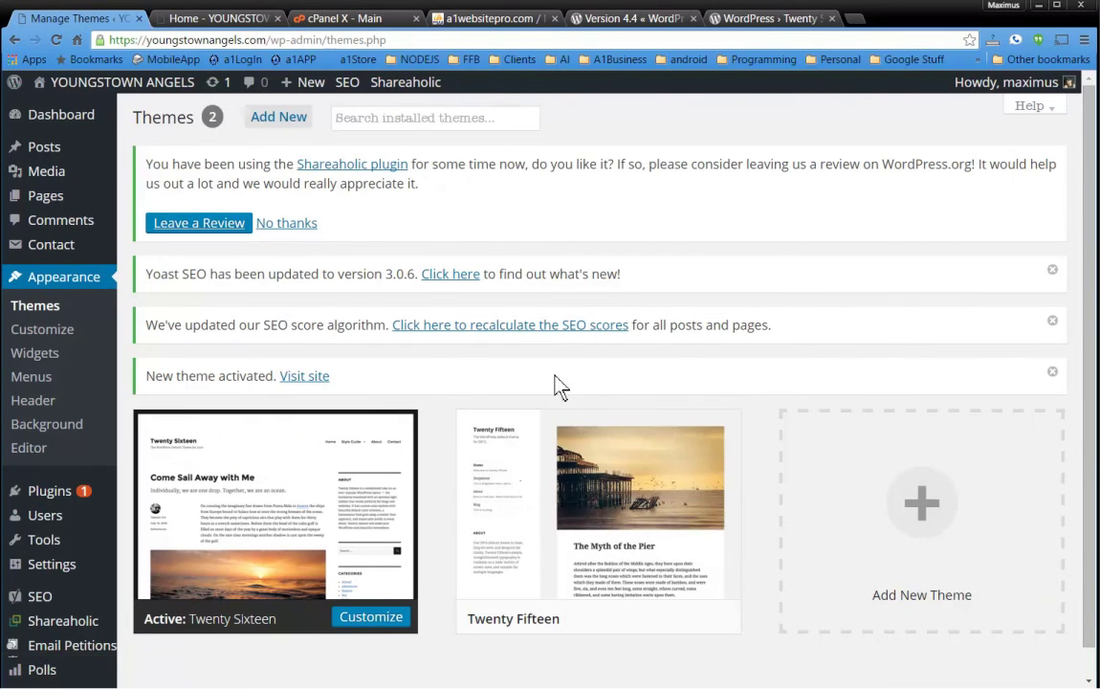